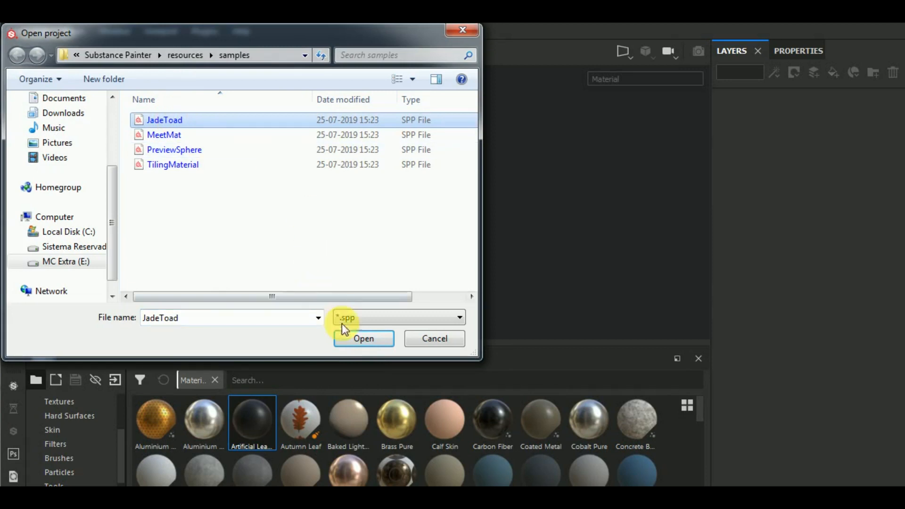
Step: Open the JadeToad sample project and enlarge the viewport area to show the whole toad
left_click(356, 339)
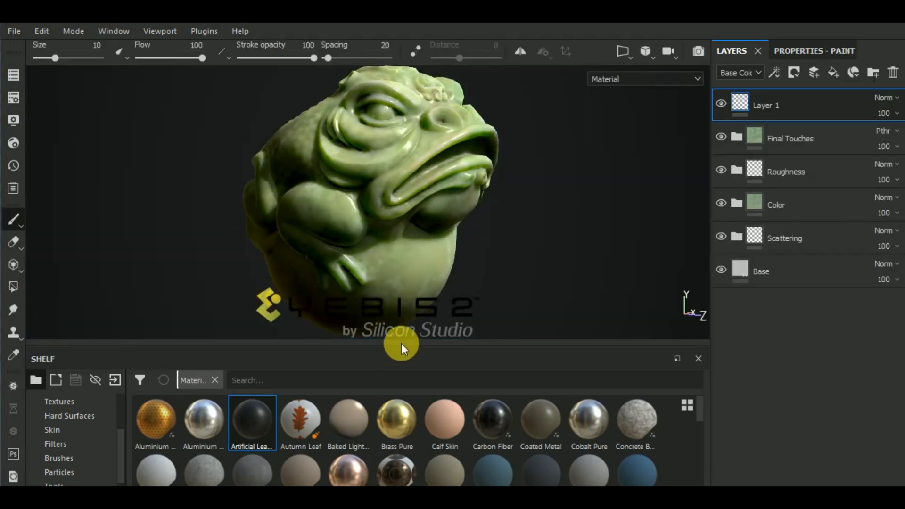
left_click_drag(401, 344, 415, 434)
scroll(388, 326, "down", 4)
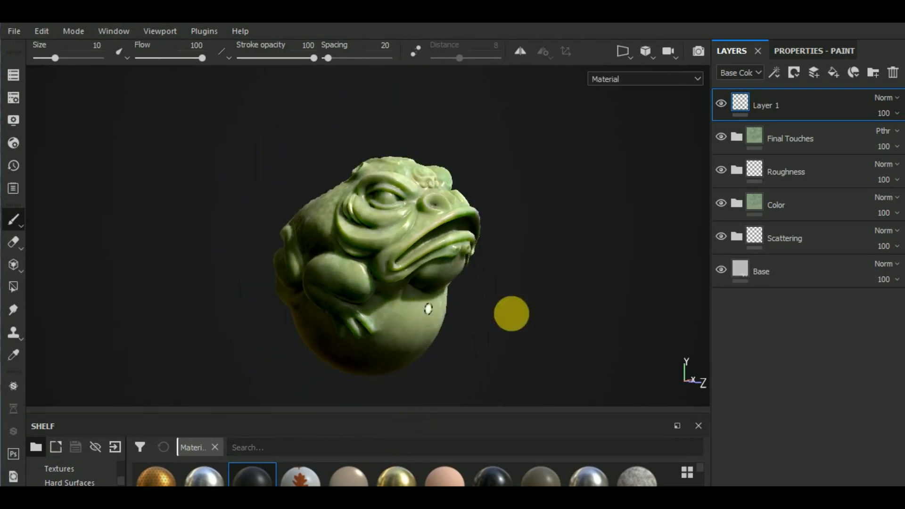
left_click_drag(503, 372, 552, 343)
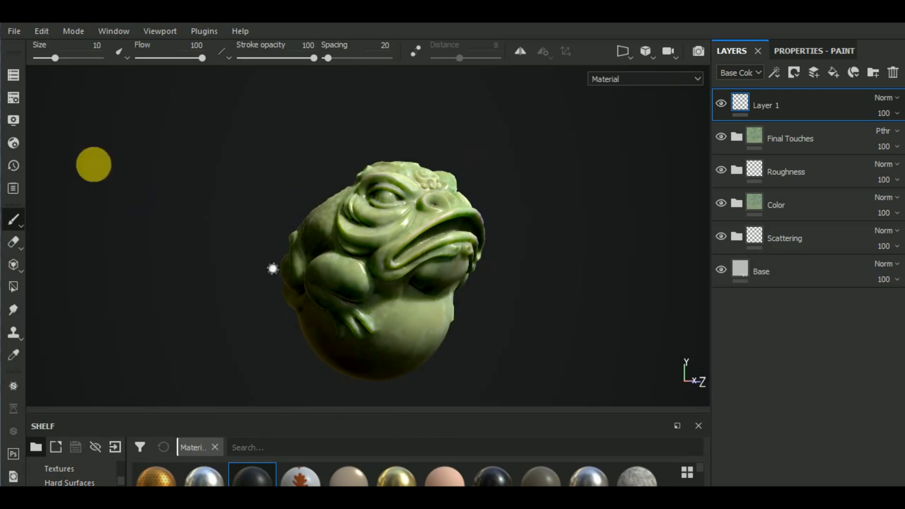
Step: Turn off Activate Post Effects in the camera display settings
left_click(13, 122)
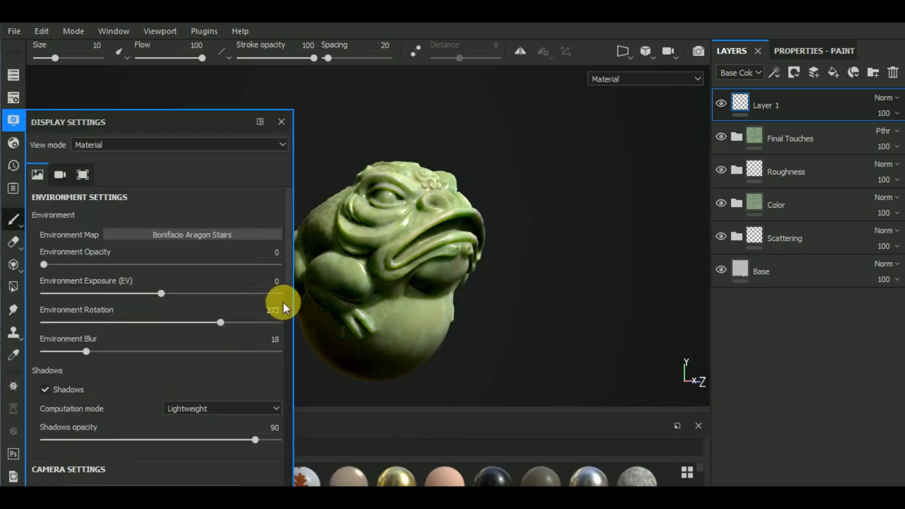
scroll(285, 282, "down", 8)
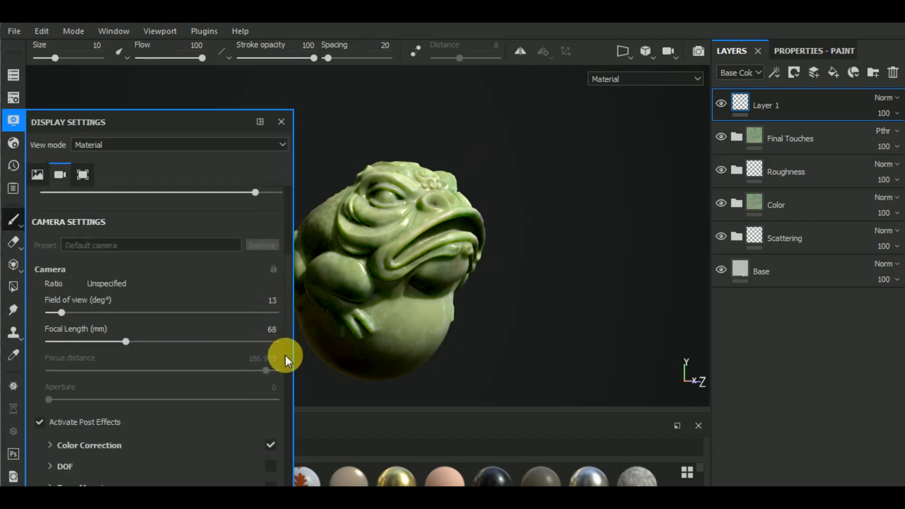
left_click(40, 382)
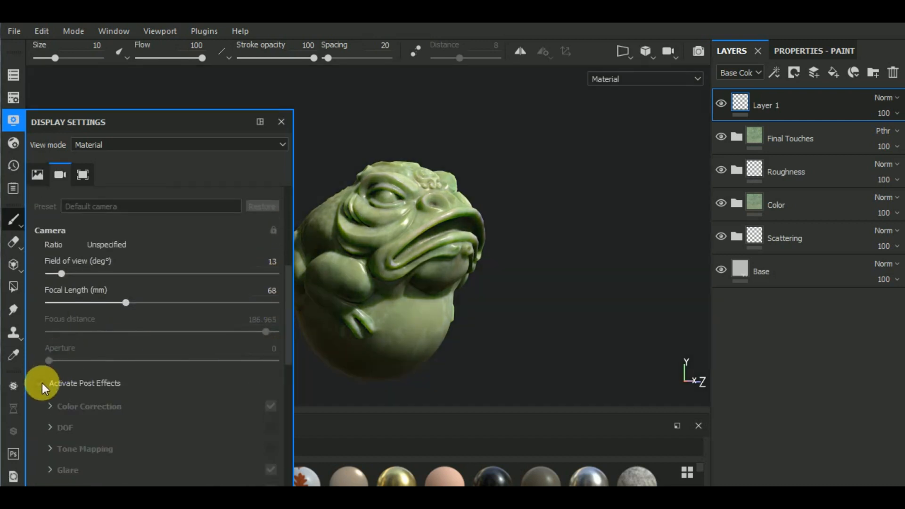
left_click(18, 121)
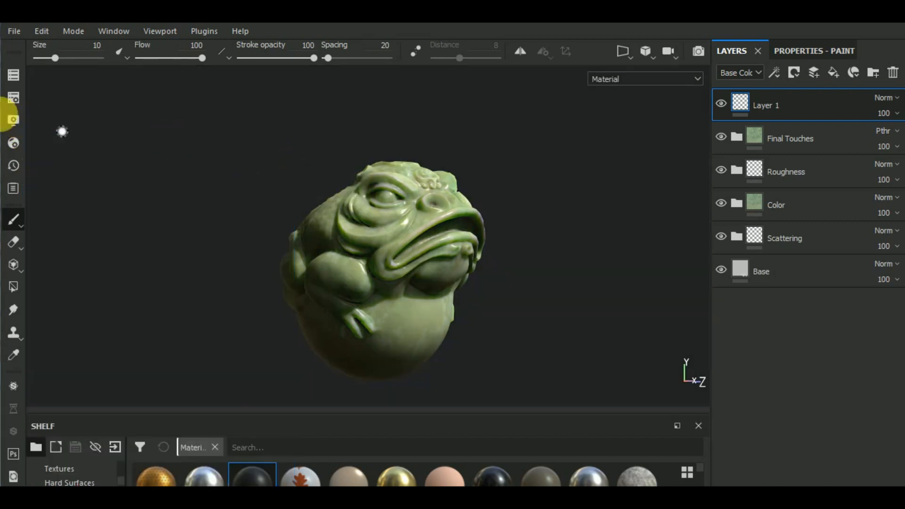
Step: Review the environment display settings and rotate the environment lighting around the toad
left_click(12, 99)
left_click(14, 120)
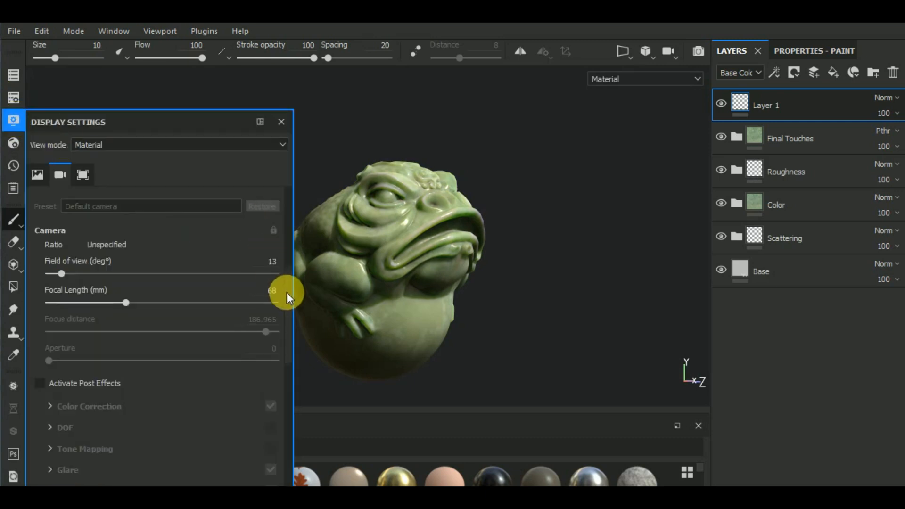
left_click_drag(287, 292, 287, 207)
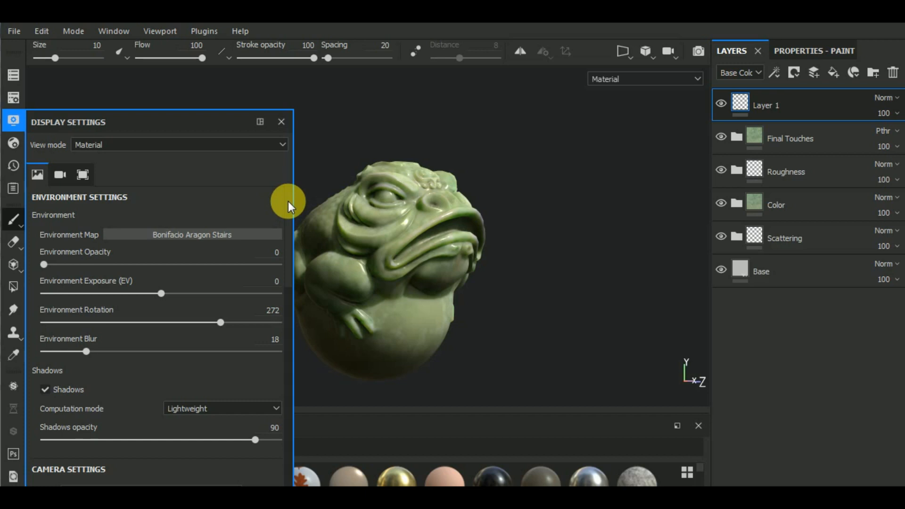
left_click(13, 120)
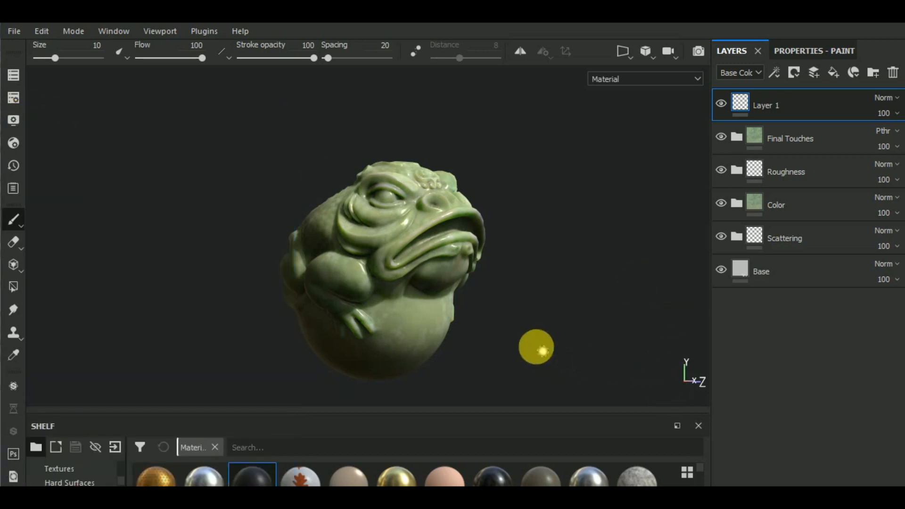
mouse_move(542, 352)
right_mouse_down("shift")
mouse_move(525, 343)
mouse_move(414, 378)
mouse_move(516, 379)
right_mouse_up("shift")
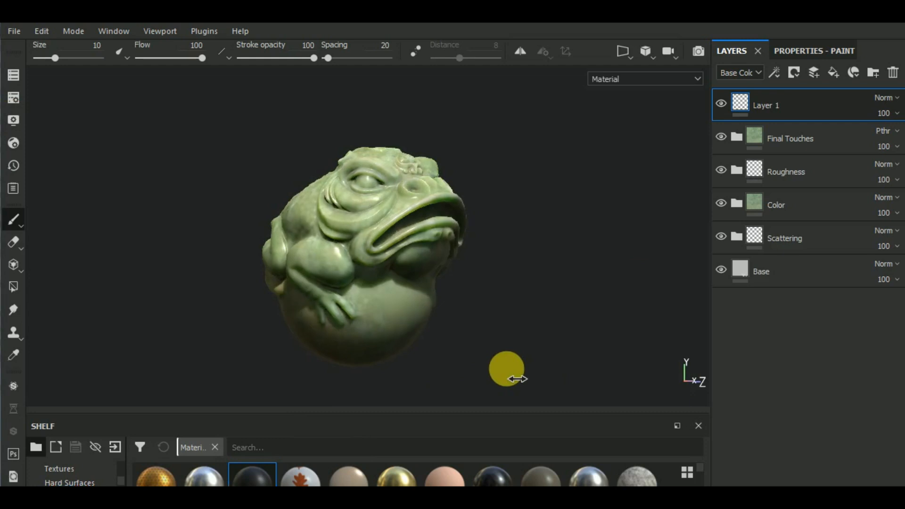
Step: Delete the Final Touches, Roughness, Color, Scattering and Base layers, keeping only Layer 1
left_click(830, 136)
left_click(815, 270, "shift")
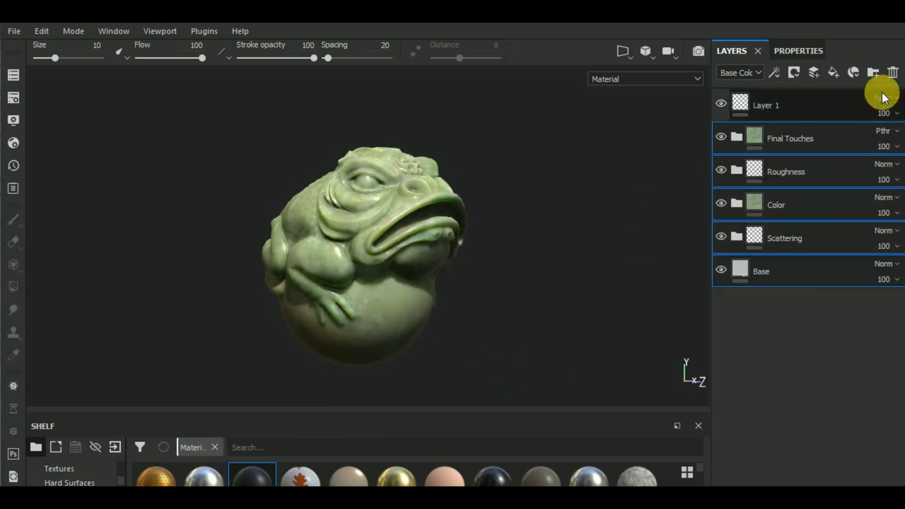
left_click(892, 73)
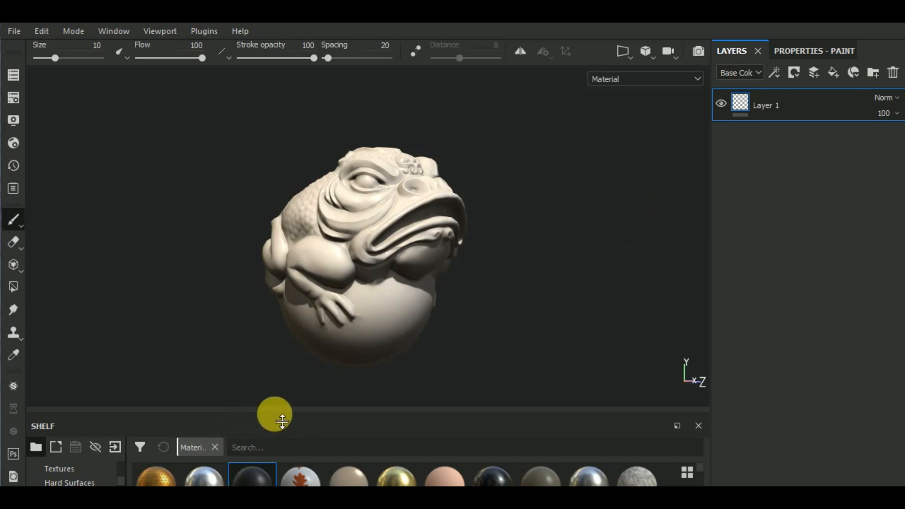
Step: Apply the Lizard Scales material to the toad as a new layer below Layer 1
left_click_drag(282, 421, 288, 339)
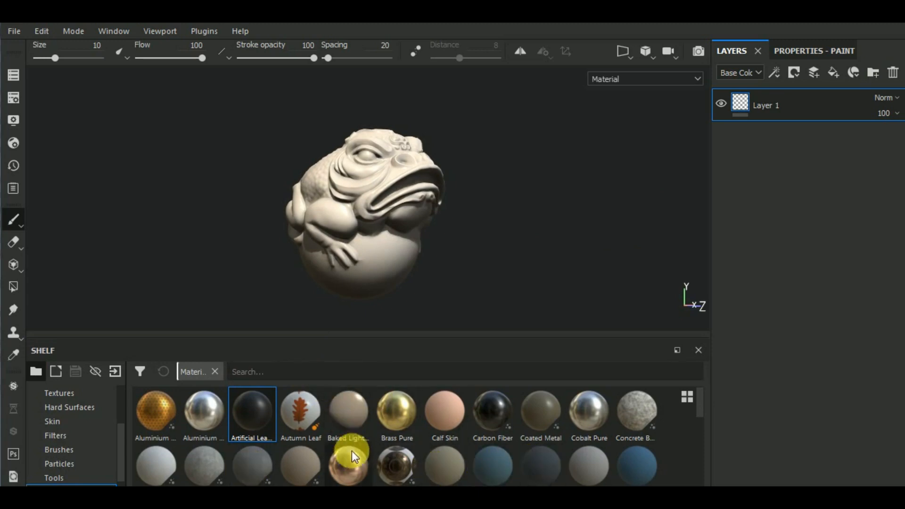
scroll(353, 454, "down", 10)
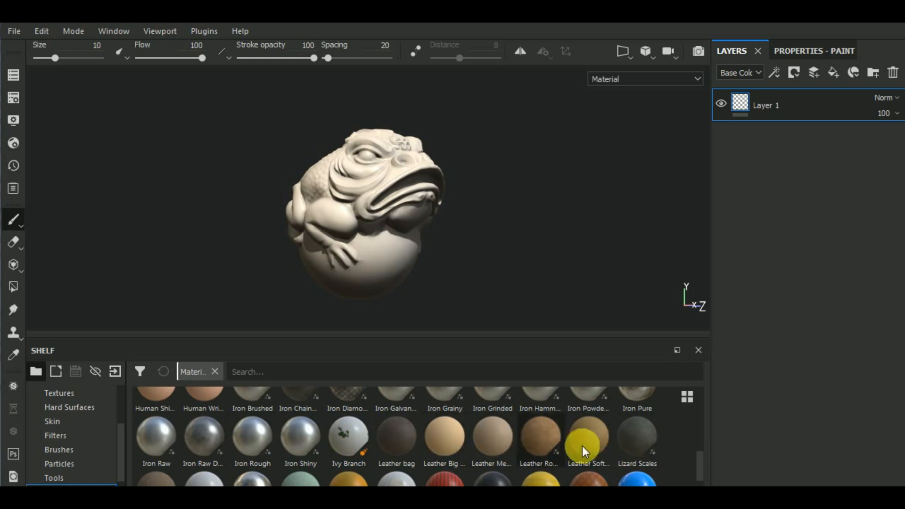
left_click_drag(635, 441, 791, 183)
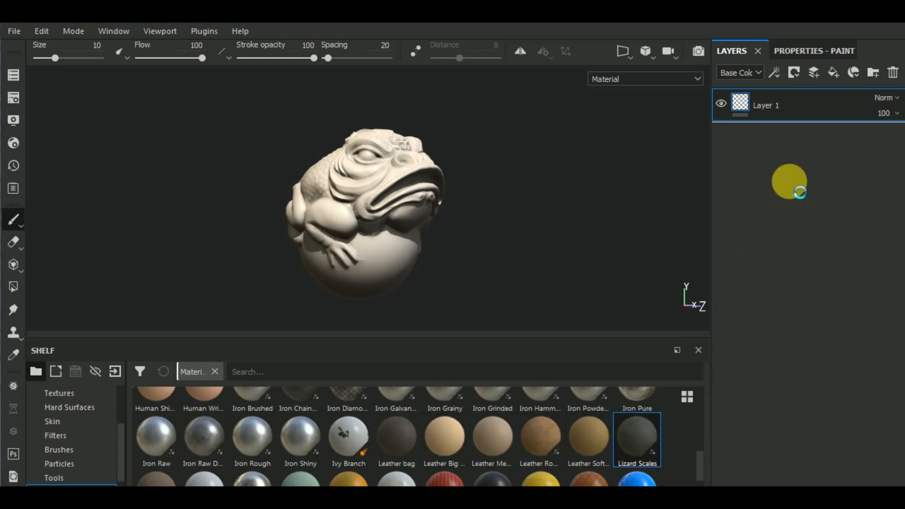
Step: Set the UV scale of the Lizard Scales fill to 2.51 and inspect the toad's surface
left_click(790, 51)
left_click_drag(561, 213, 528, 265, "alt")
scroll(391, 238, "up", 5)
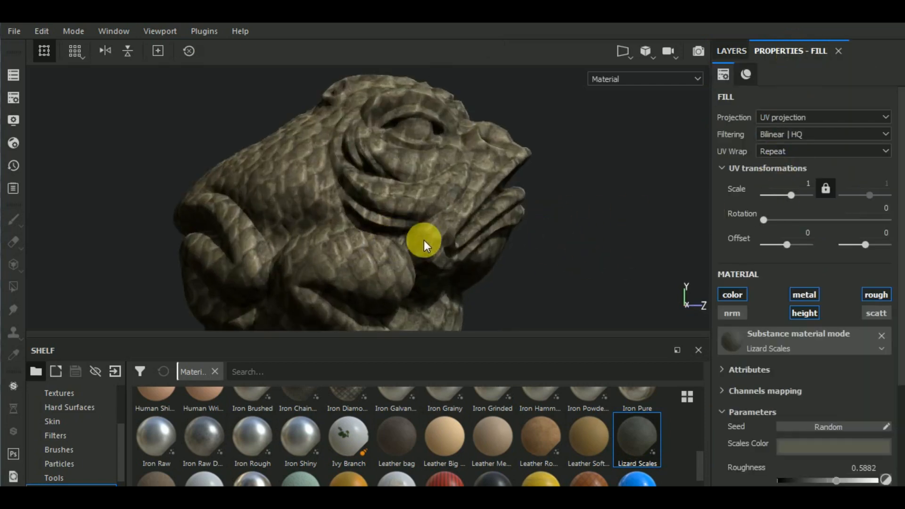
left_click_drag(791, 199, 791, 199)
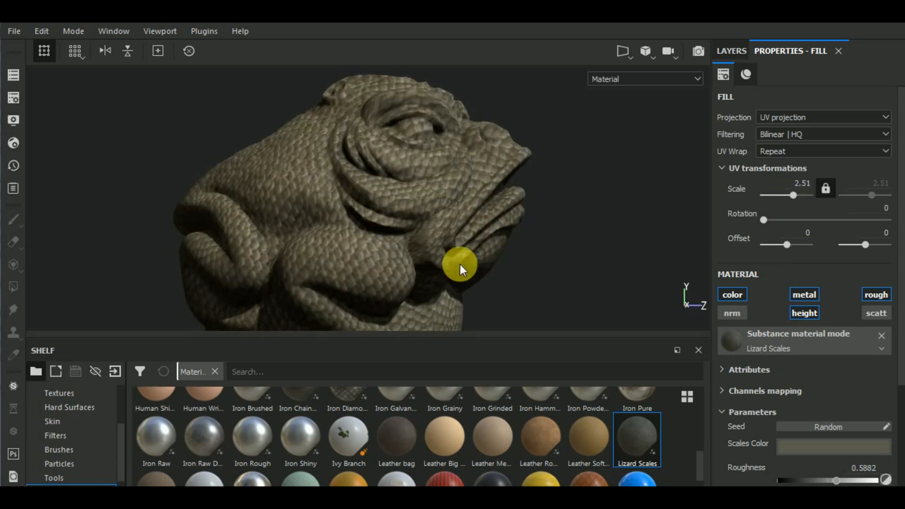
left_click_drag(461, 264, 531, 245, "alt")
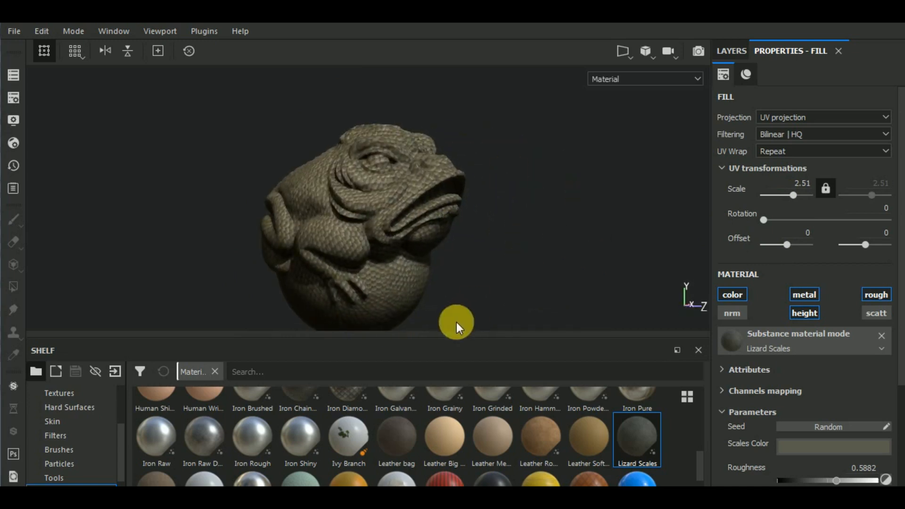
left_click_drag(454, 335, 463, 410)
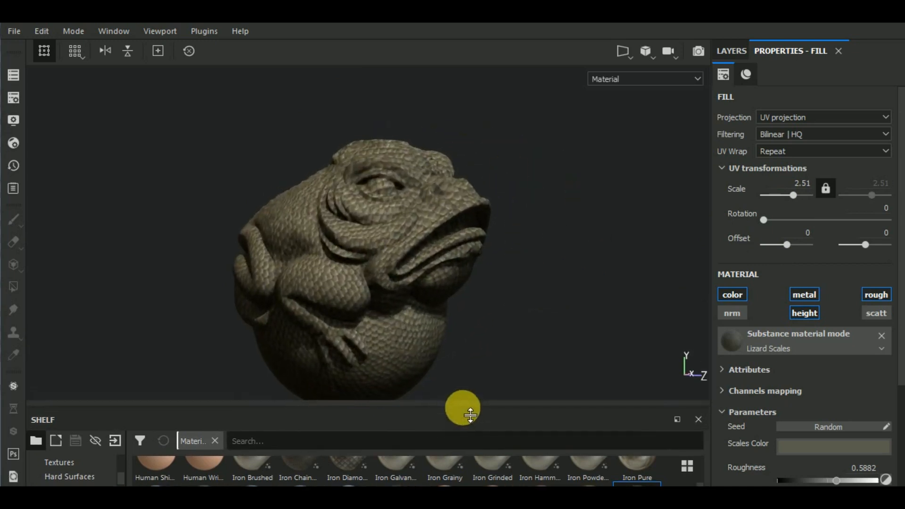
Step: Open the MeetMat sample project in place of the toad project
left_click(18, 33)
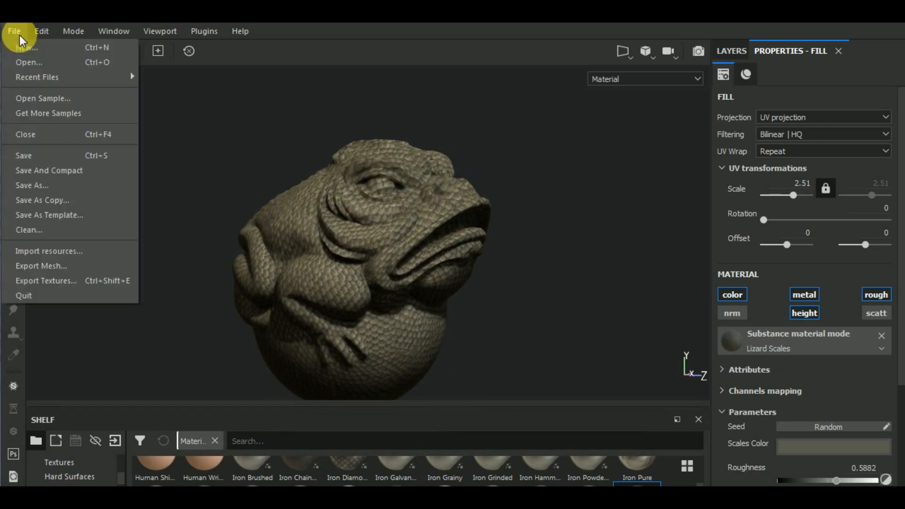
mouse_move(29, 84)
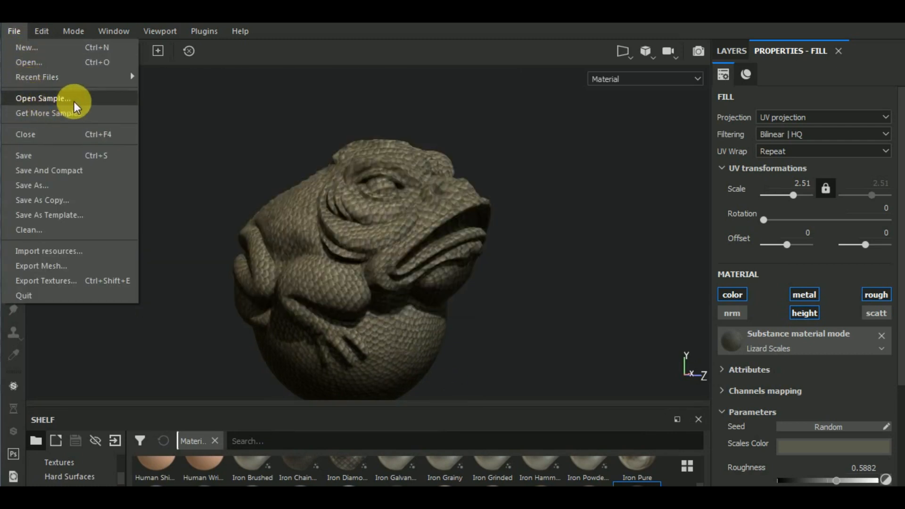
left_click(73, 99)
left_click(416, 299)
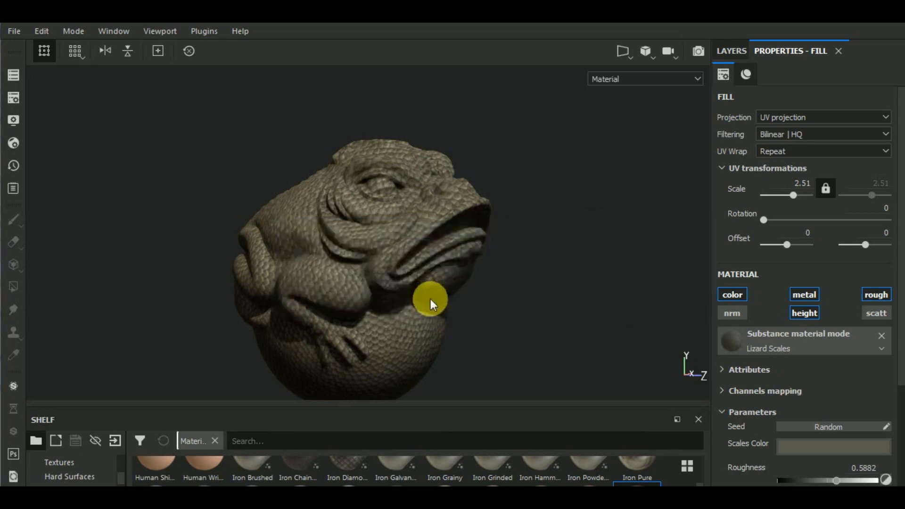
left_click(175, 135)
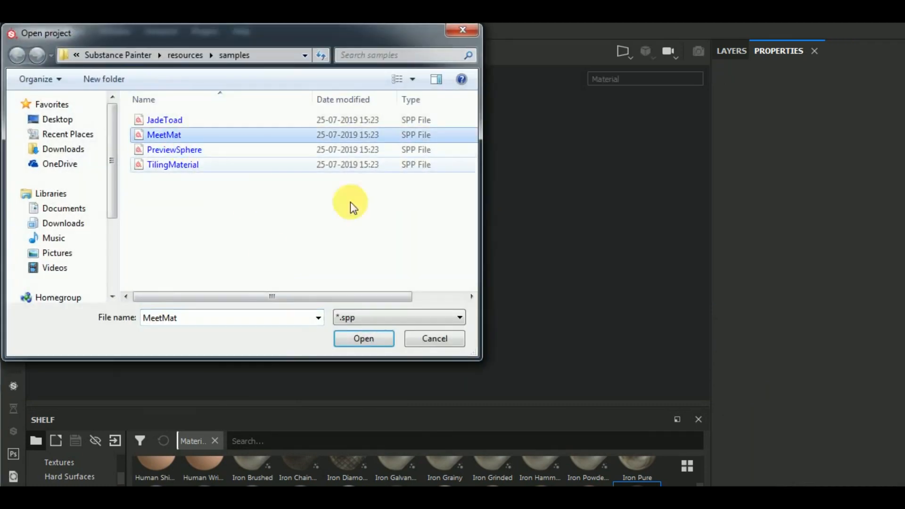
left_click(373, 340)
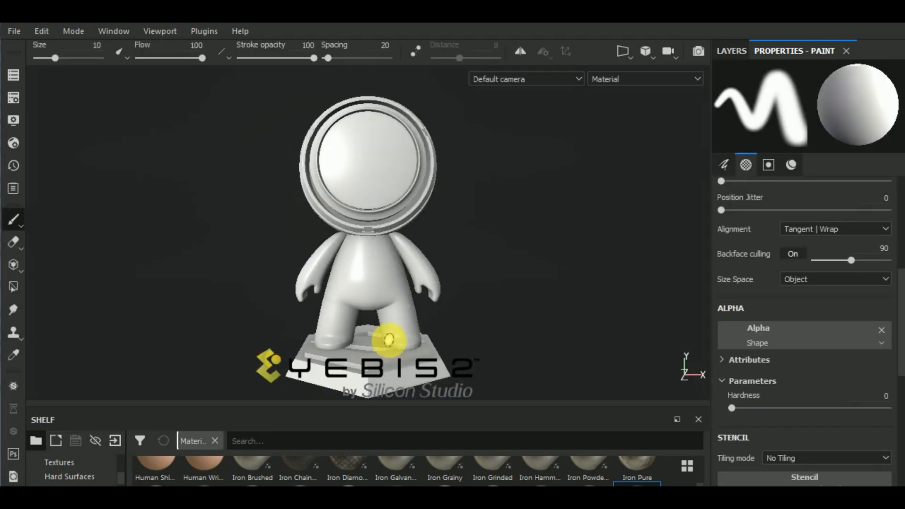
Step: Show the texture set list and add the Iron Rough material below Layer 1 on the 01_Head texture set
scroll(477, 293, "down", 3)
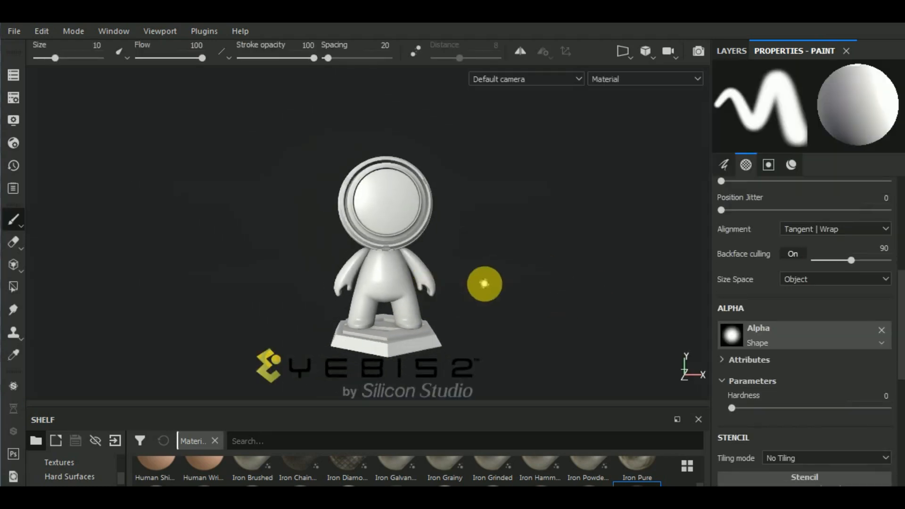
mouse_move(485, 283)
left_mouse_down("alt")
mouse_move(574, 324)
mouse_move(601, 322)
mouse_move(541, 343)
mouse_move(554, 285)
mouse_move(561, 311)
left_mouse_up("alt")
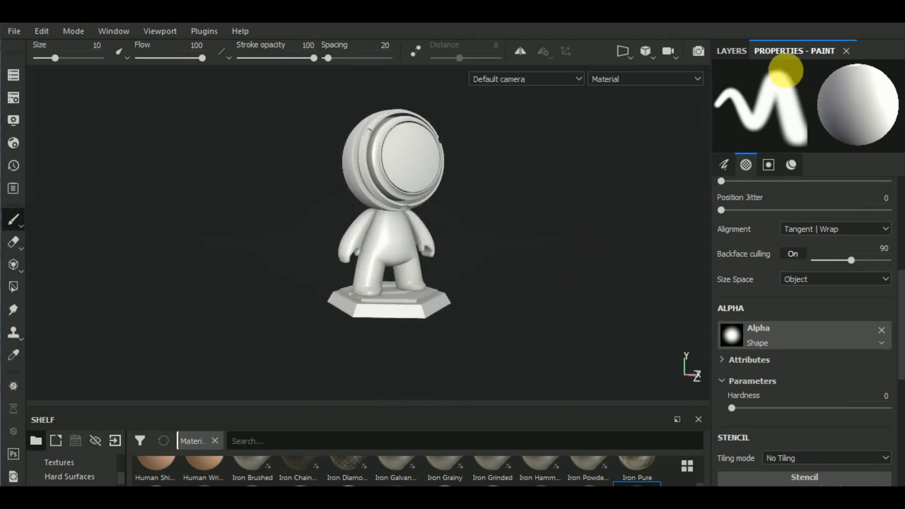
left_click(732, 50)
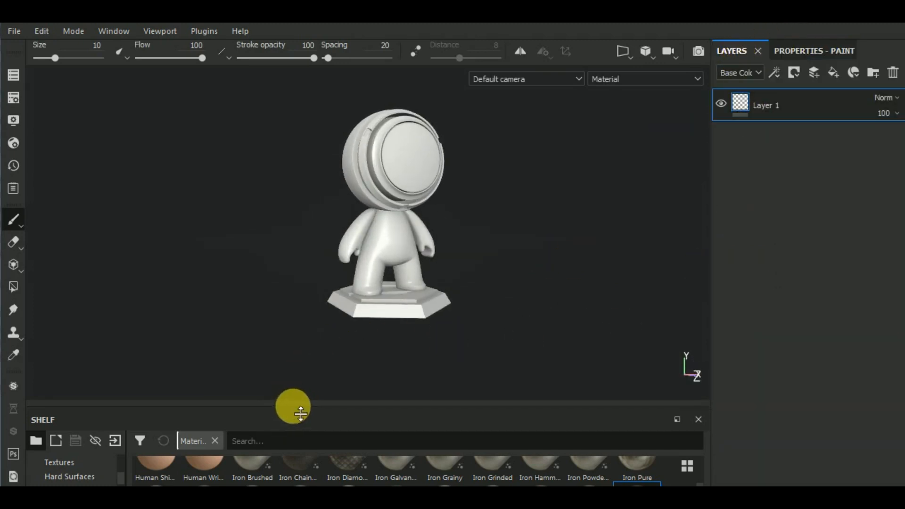
left_click_drag(295, 405, 301, 334)
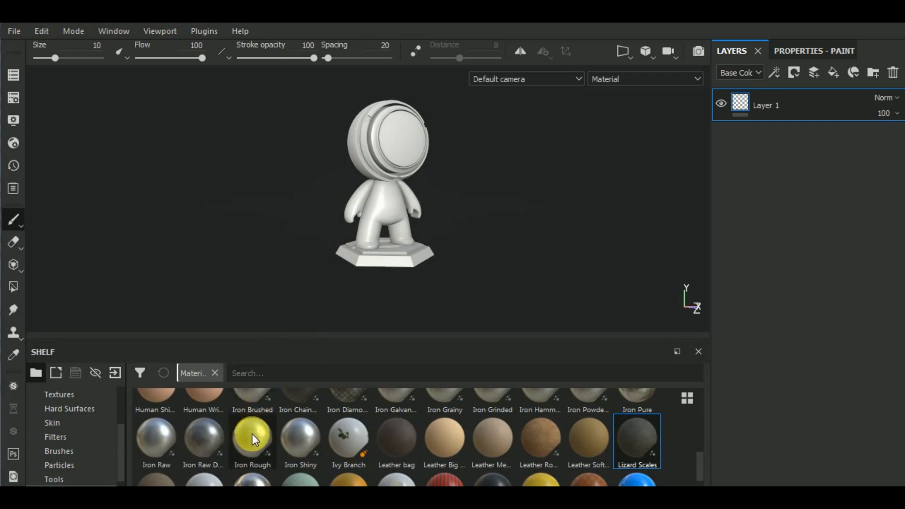
left_click(14, 74)
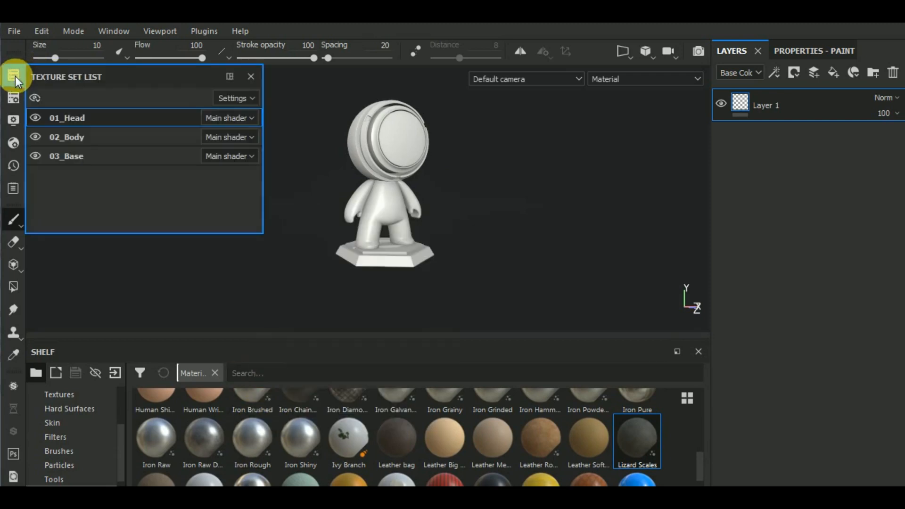
left_click_drag(252, 438, 820, 271)
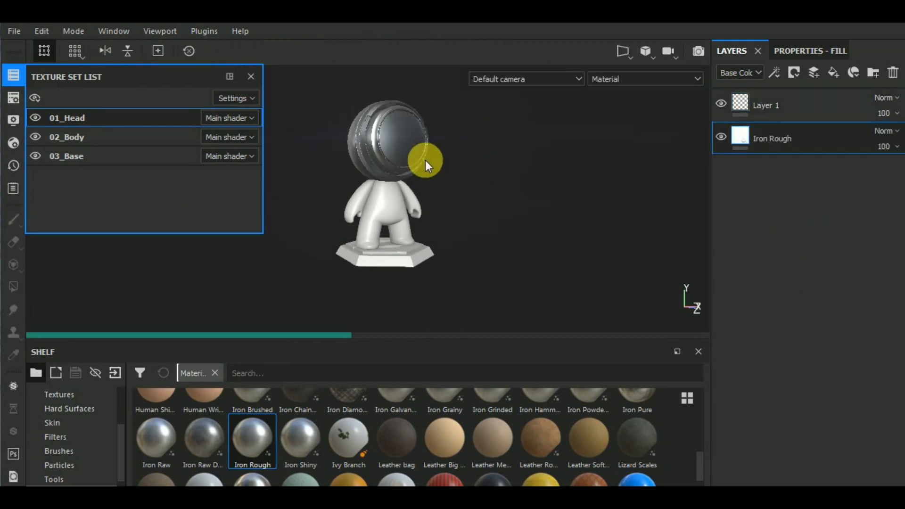
Step: Add the Plastic Matte Pure material below Layer 1 on the 02_Body texture set
left_click(86, 140)
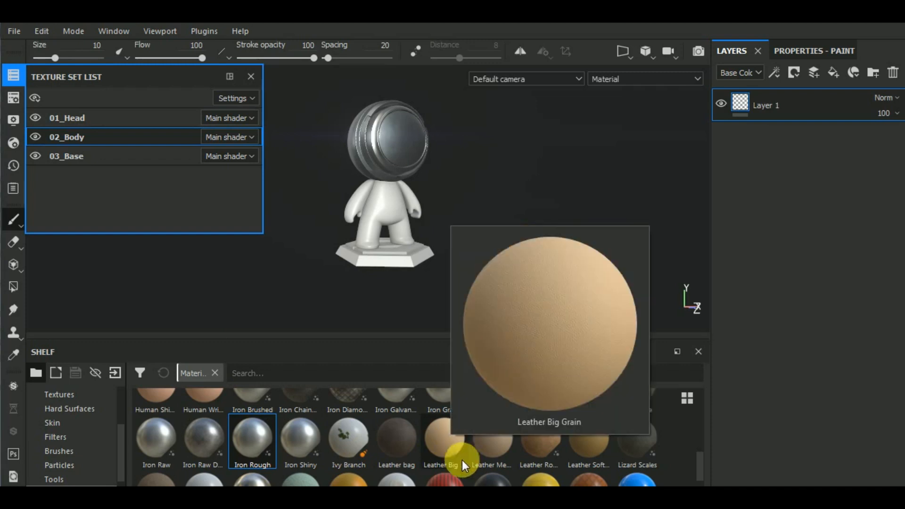
mouse_move(452, 481)
mouse_move(492, 483)
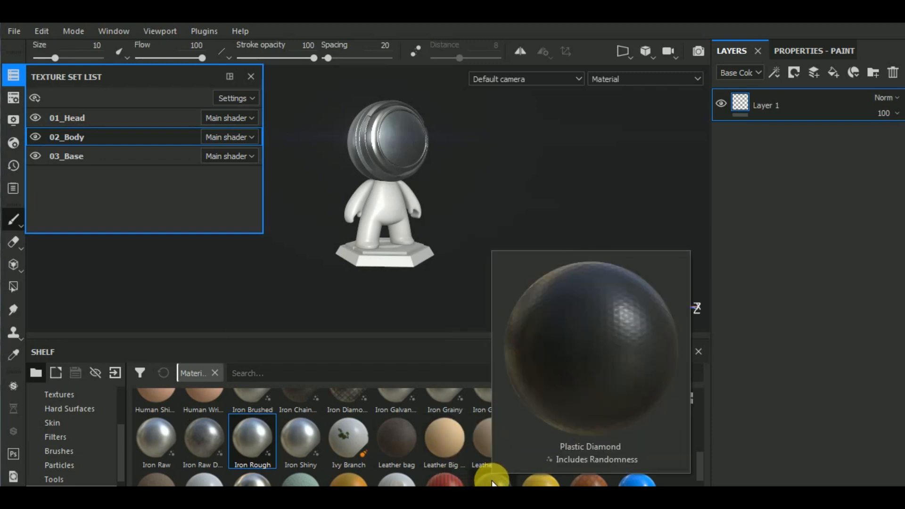
mouse_move(162, 480)
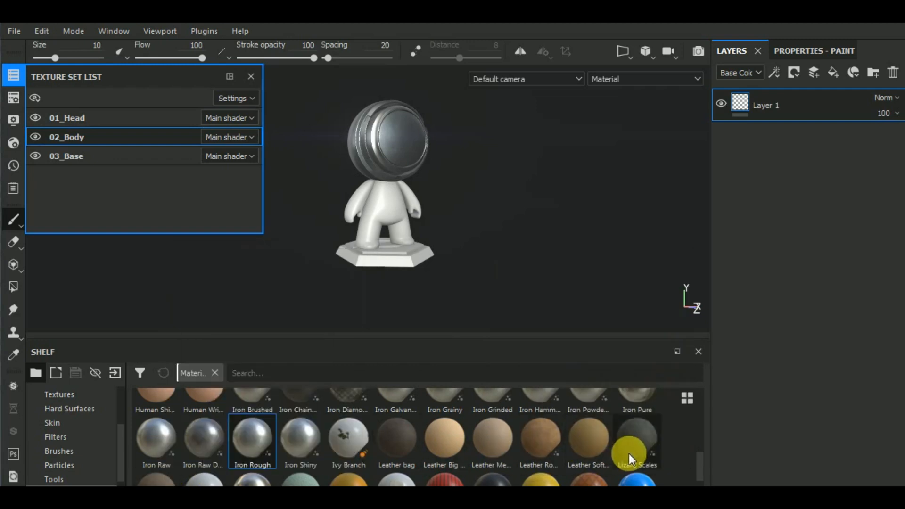
scroll(553, 440, "down", 3)
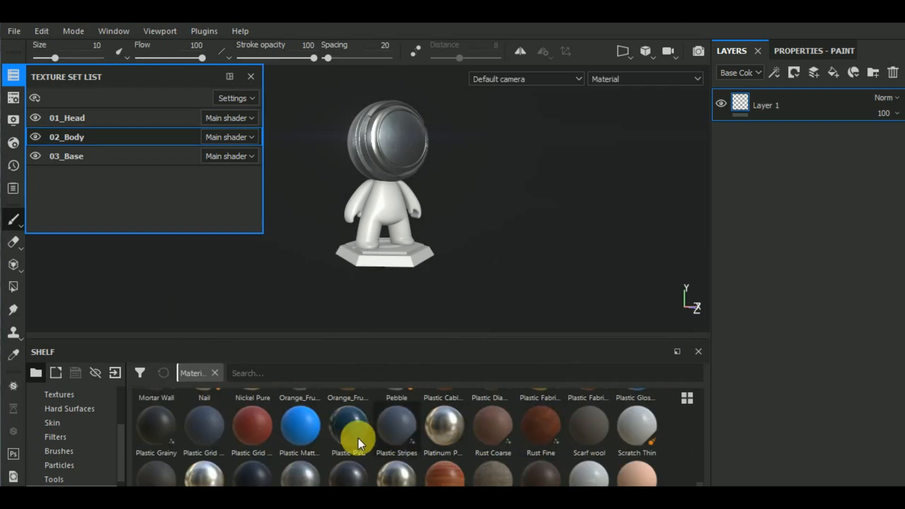
left_click_drag(305, 434, 780, 251)
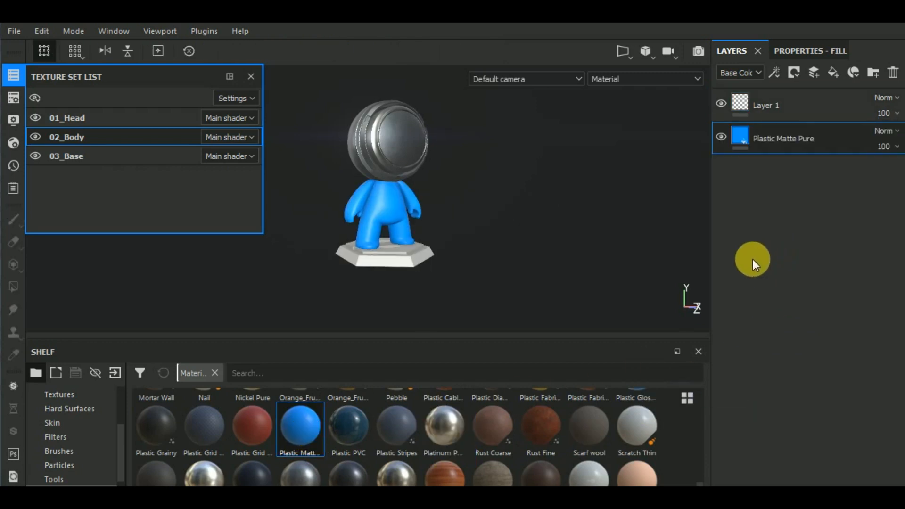
Step: Set the base color of the body's Plastic Matte Pure fill to pure red (R 1, G 0, B 0)
left_click(801, 53)
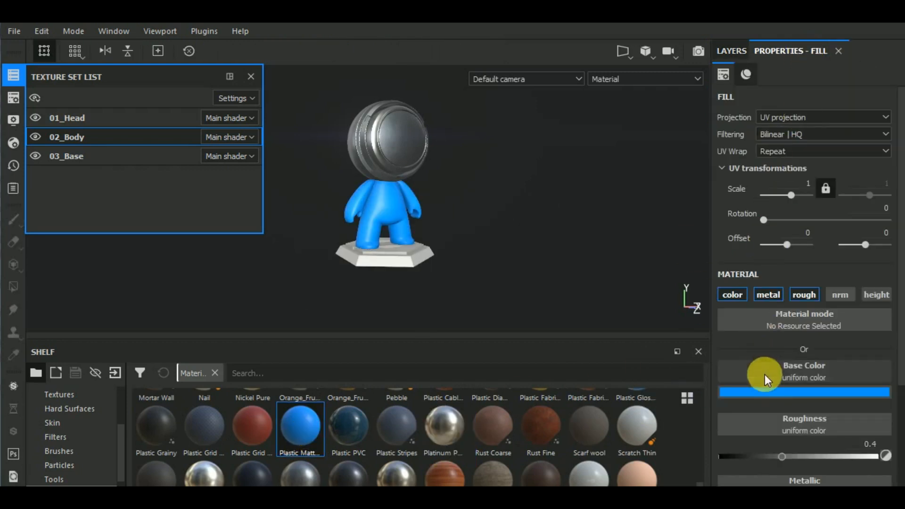
left_click(765, 391)
mouse_move(751, 335)
left_mouse_down()
mouse_move(737, 308)
mouse_move(731, 329)
left_mouse_up()
left_click_drag(839, 291, 836, 239)
left_click_drag(853, 273, 852, 239)
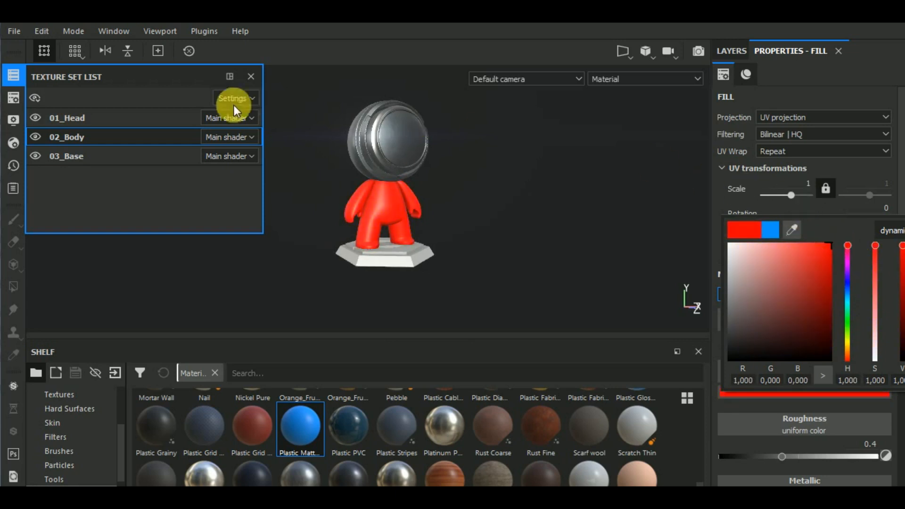
Step: Add the Plastic Diamond material below Layer 1 on the 03_Base texture set and inspect the base
left_click(80, 159)
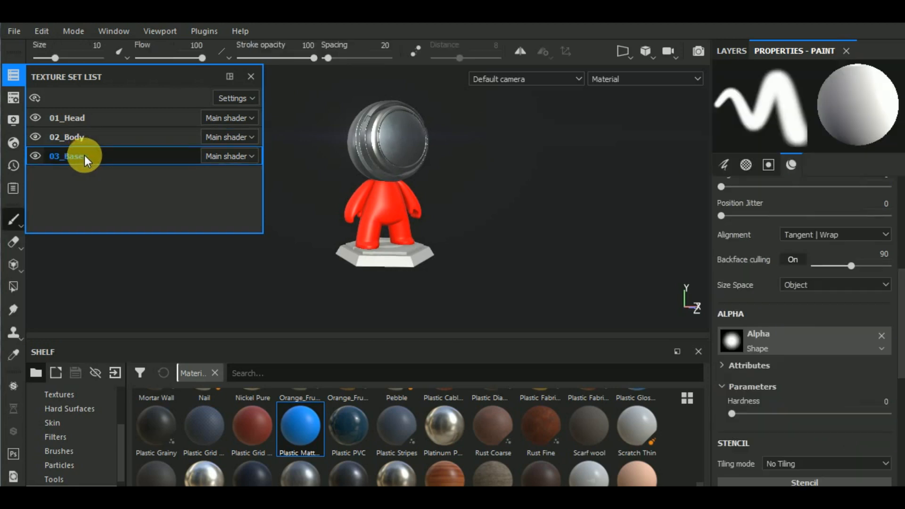
left_click(731, 51)
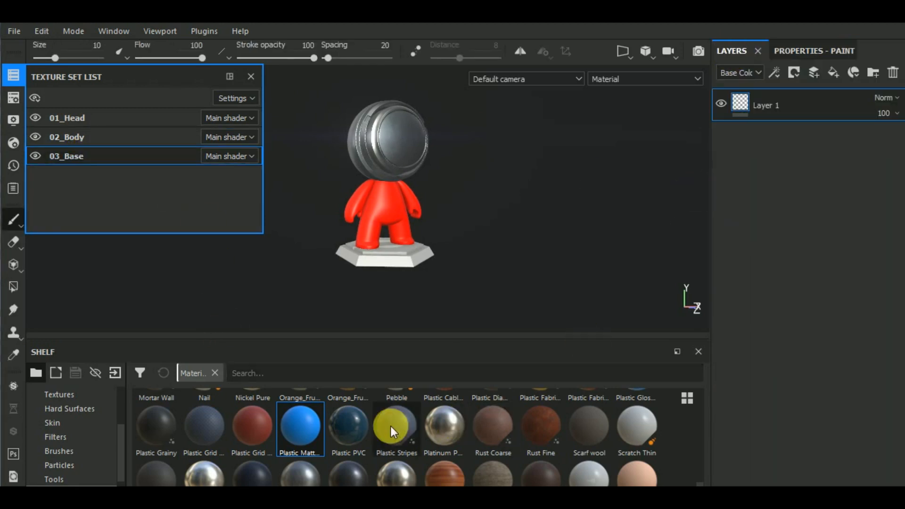
left_click_drag(375, 338, 379, 325)
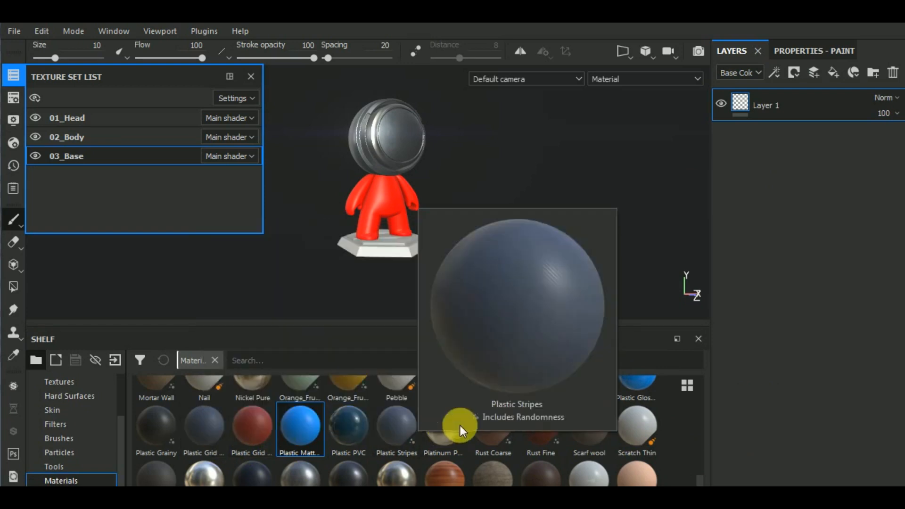
left_click_drag(496, 390, 800, 231)
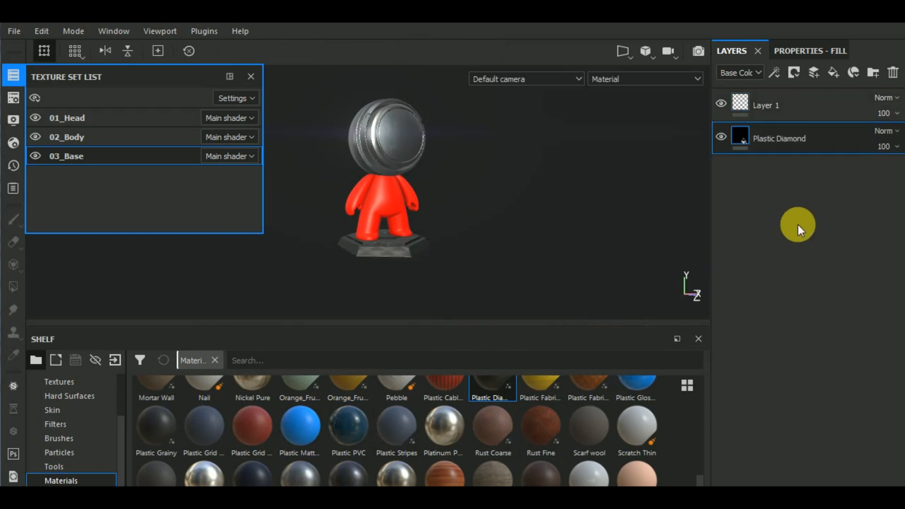
left_click_drag(462, 258, 516, 299, "alt")
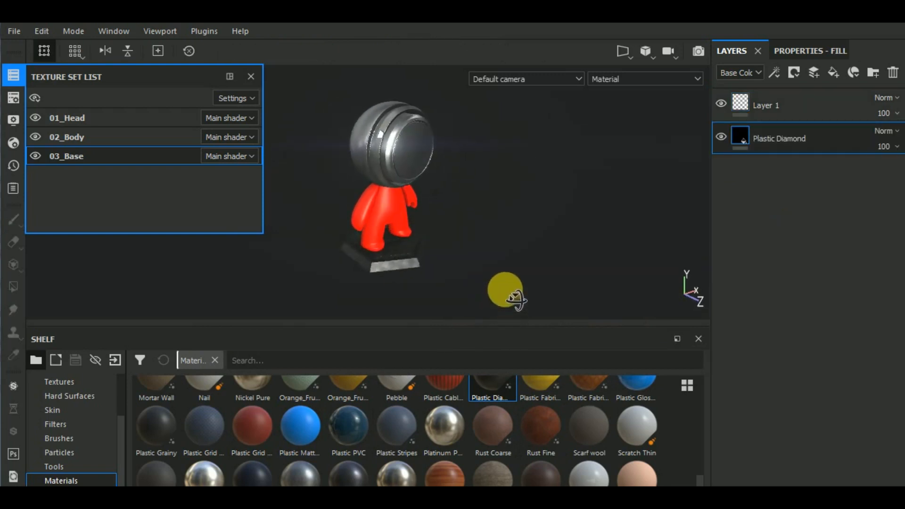
right_click_drag(516, 299, 429, 304, "shift")
scroll(400, 271, "up", 4)
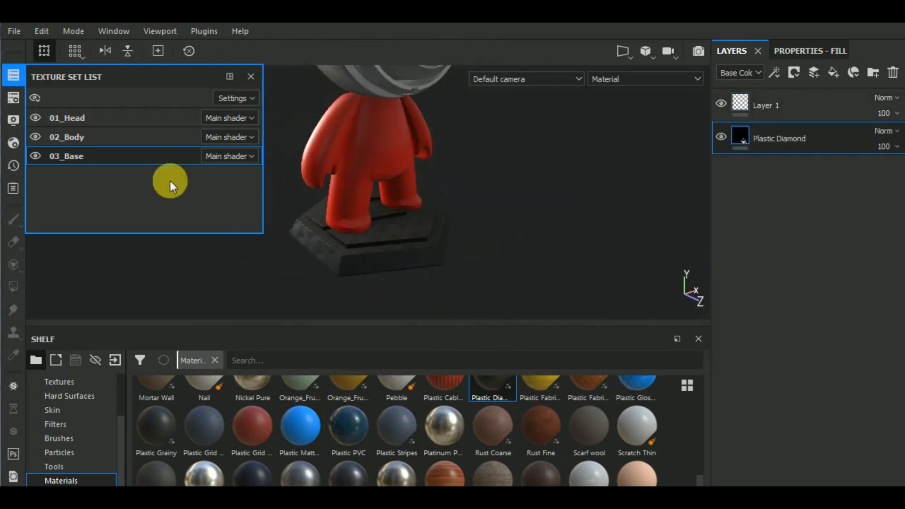
Step: Look through the texture set and display settings, and examine MeetMat under rotated environment lighting
left_click(12, 99)
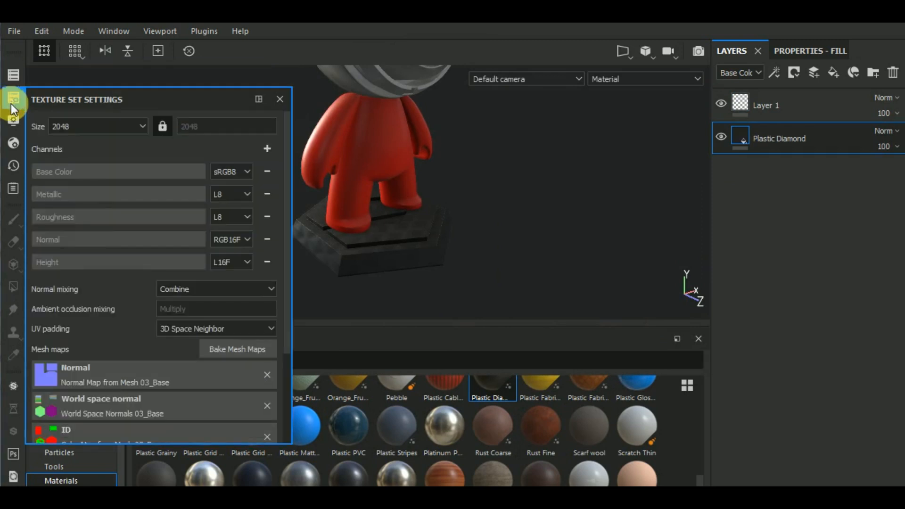
left_click(13, 120)
left_click_drag(289, 275, 291, 360)
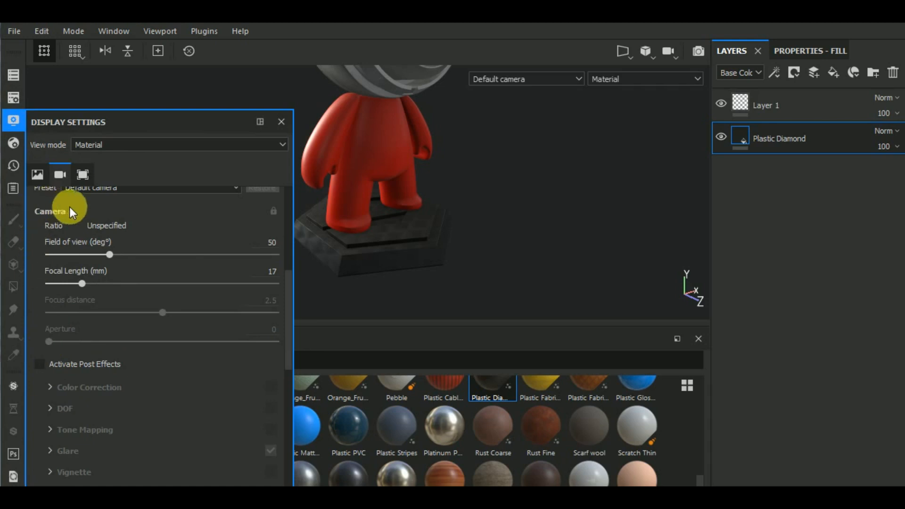
left_click_drag(293, 284, 290, 208)
middle_click_drag(499, 222, 499, 292, "alt")
right_click_drag(479, 293, 458, 269, "alt")
right_click_drag(515, 272, 482, 242, "shift")
left_click_drag(491, 252, 440, 269, "alt")
left_click(13, 122)
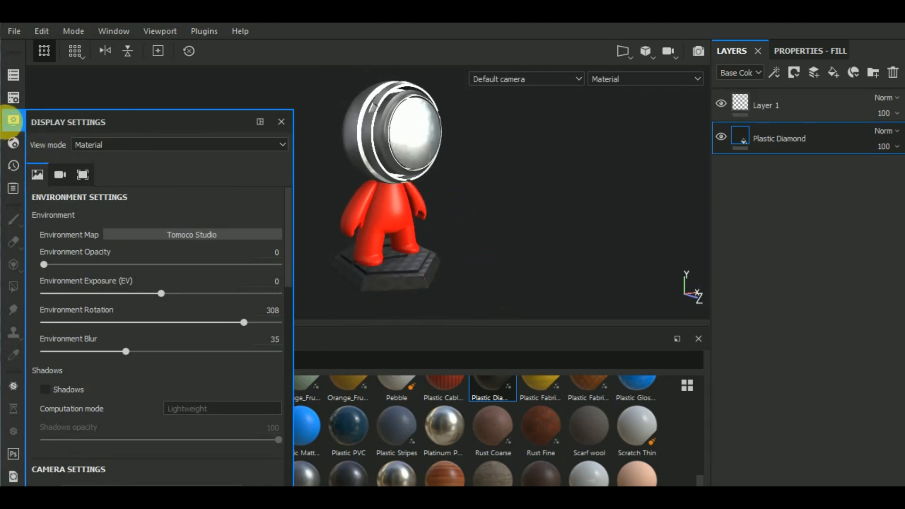
Step: Open the PreviewSphere sample project in place of the MeetMat project
left_click(17, 34)
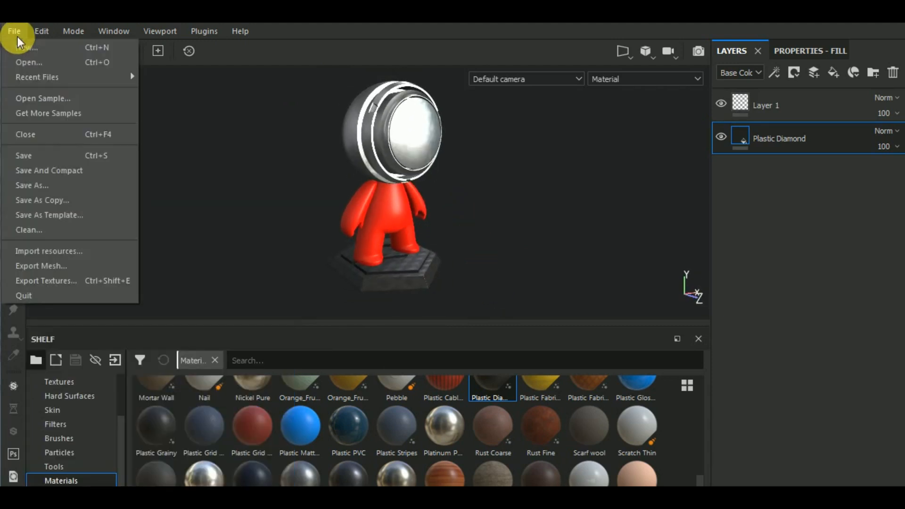
left_click(44, 95)
left_click(409, 293)
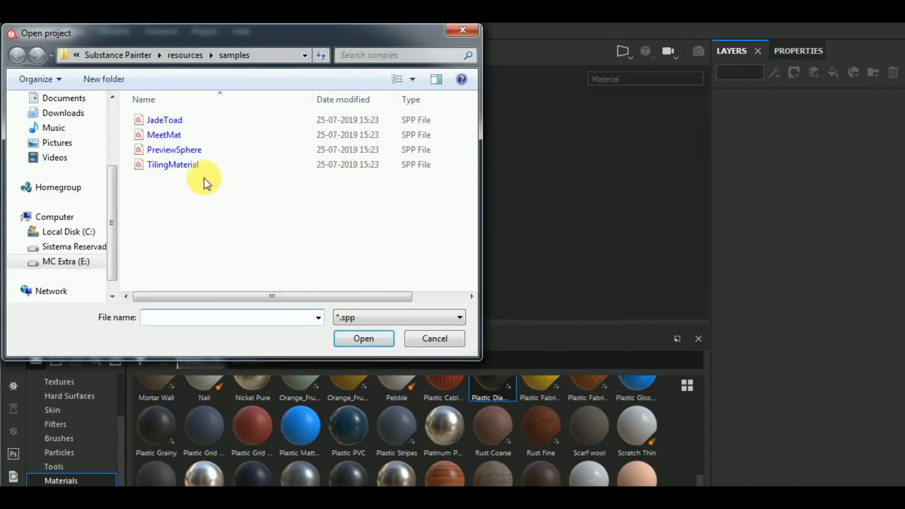
left_click(198, 150)
left_click(362, 338)
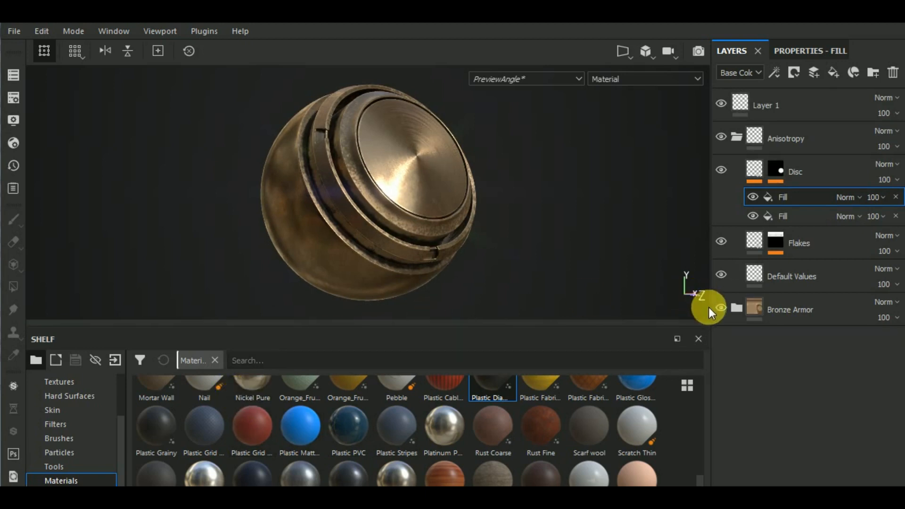
Step: Collapse and hide the Anisotropy folder to view the sphere without it
left_click(735, 137)
left_click(720, 137)
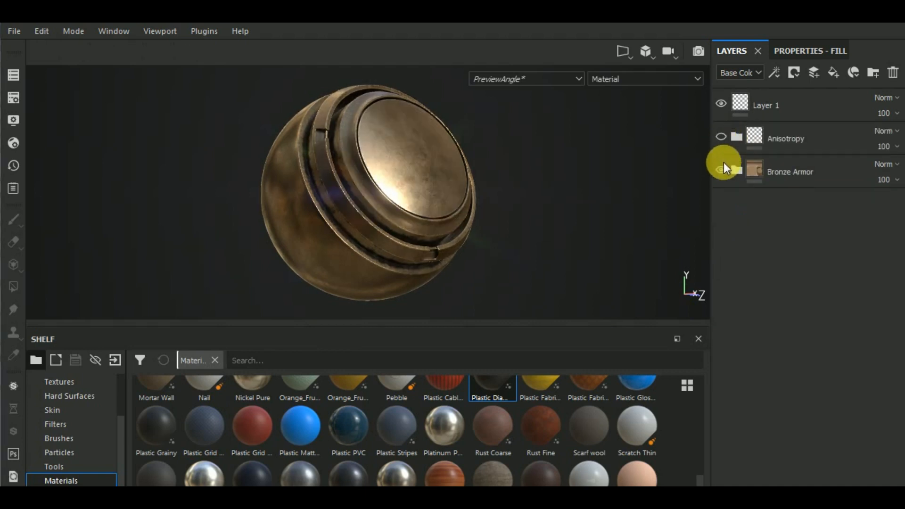
left_click_drag(621, 234, 503, 284, "alt")
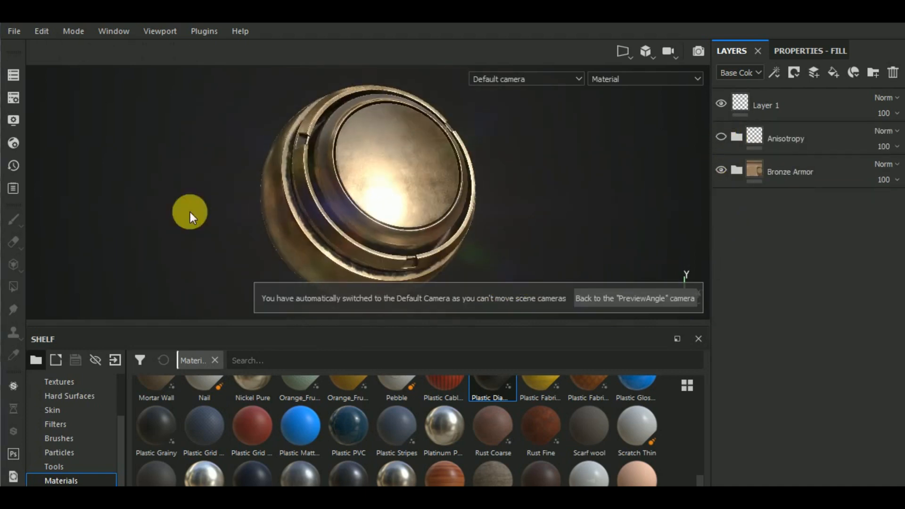
Step: Deactivate the post effects in the display settings and rotate the environment lighting around the sphere
left_click(13, 120)
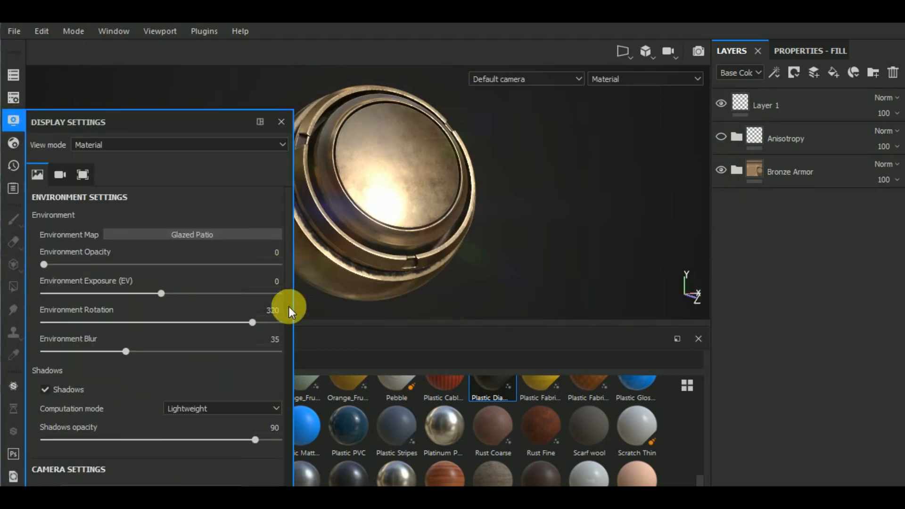
scroll(289, 340, "down", 10)
left_click(39, 308)
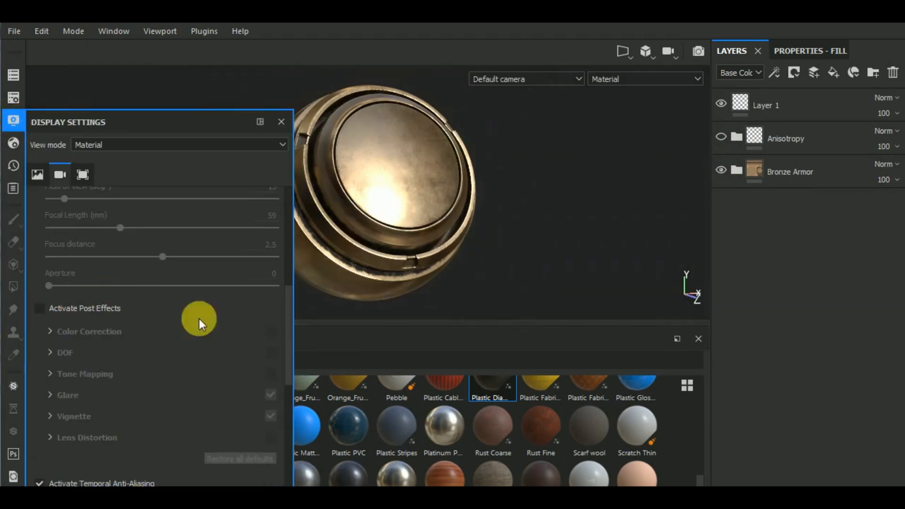
left_click_drag(287, 333, 282, 228)
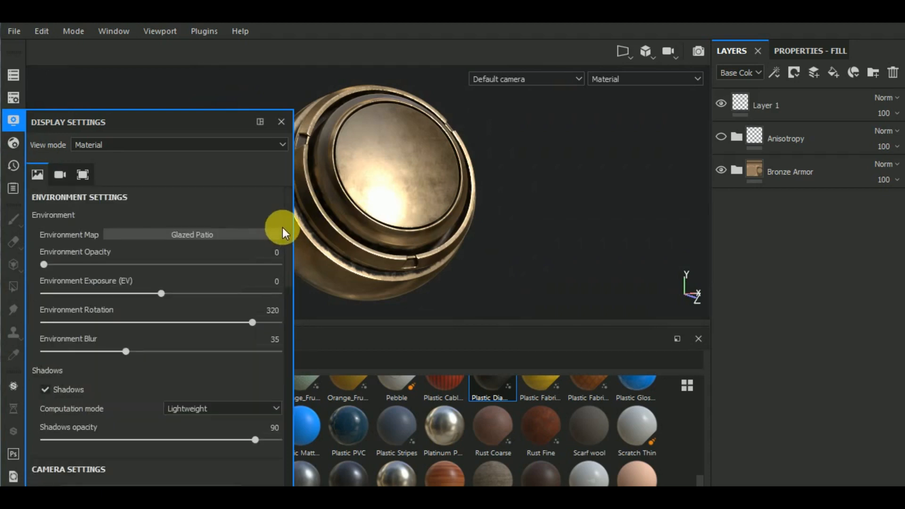
left_click_drag(510, 250, 576, 289, "alt")
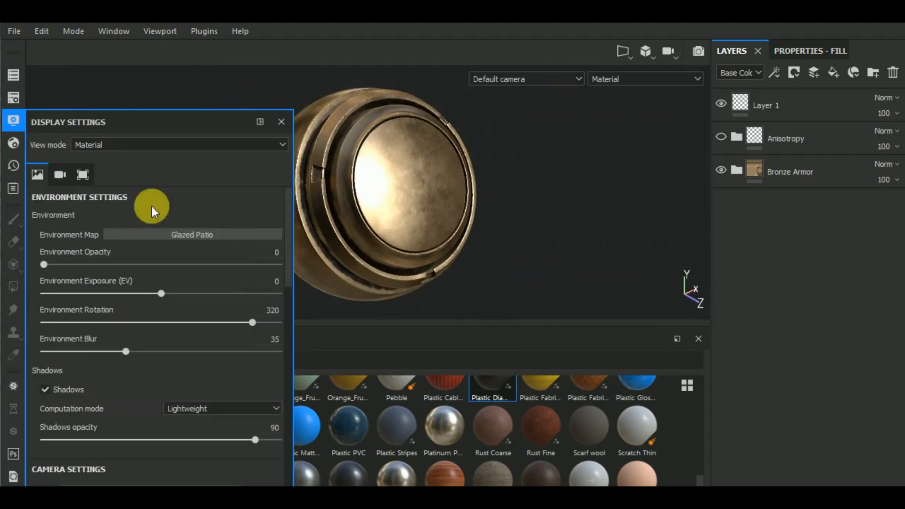
left_click(13, 132)
right_click_drag(468, 278, 533, 258, "shift")
Step: Delete the Bronze Armor and Anisotropy folders and add the Plastic PVC material below Layer 1
left_click(773, 166)
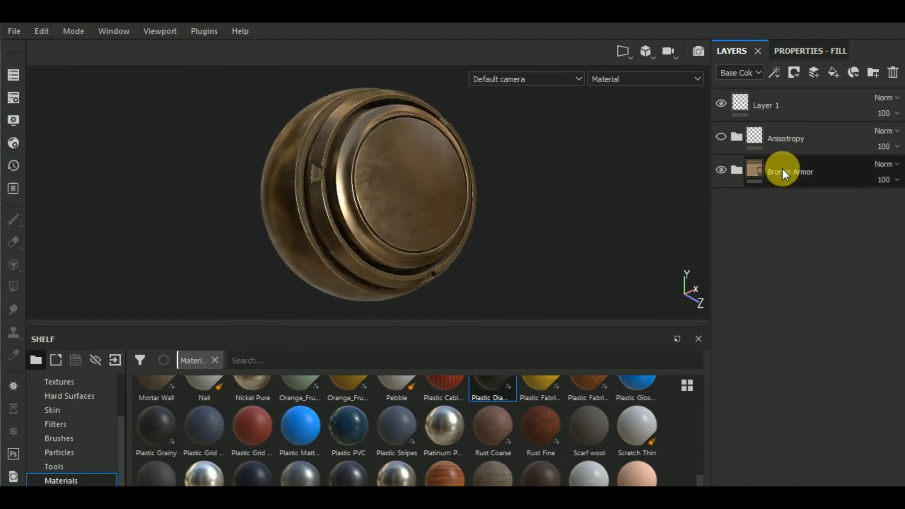
left_click(892, 73)
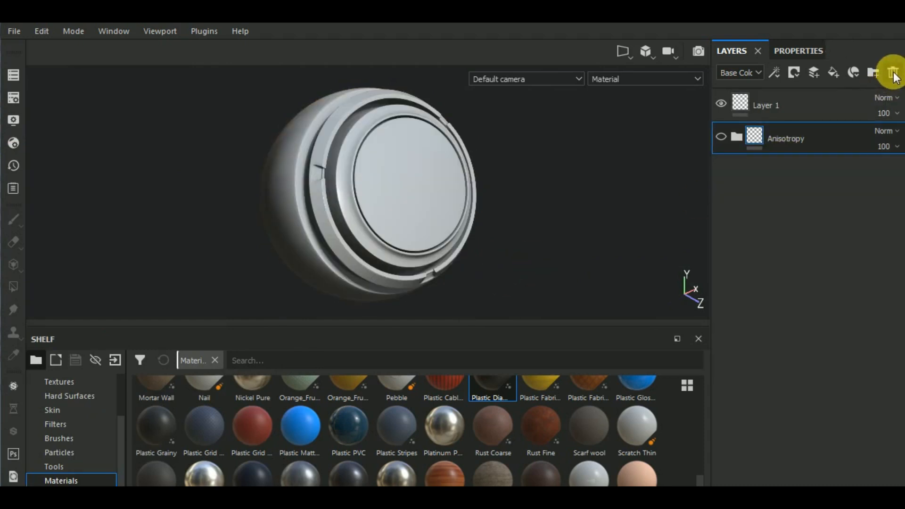
key("Delete")
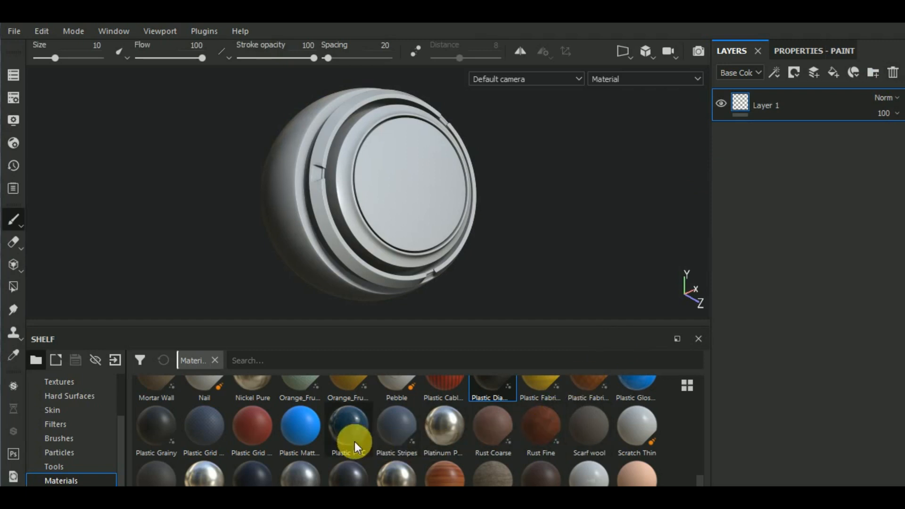
mouse_move(354, 439)
left_mouse_down()
mouse_move(566, 379)
mouse_move(846, 222)
left_mouse_up()
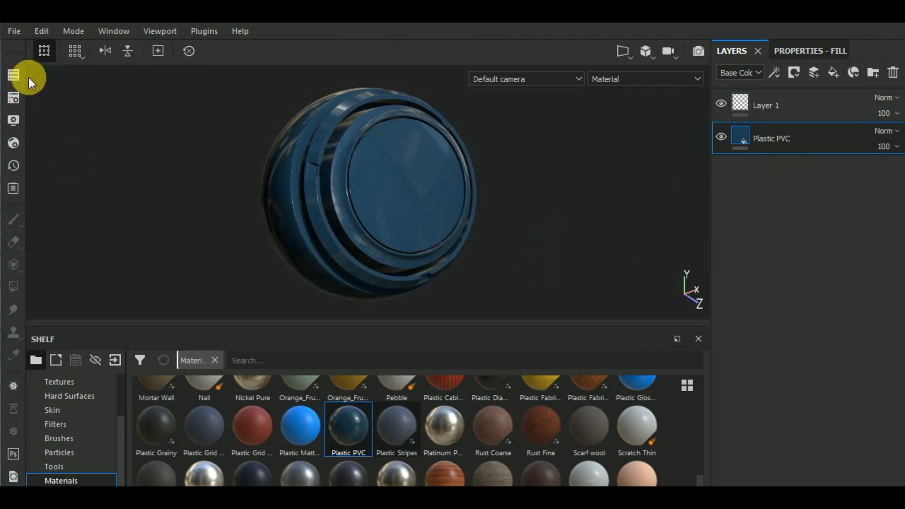
Step: Open the TilingMaterial sample project in place of the PreviewSphere project
left_click(13, 31)
left_click(417, 325)
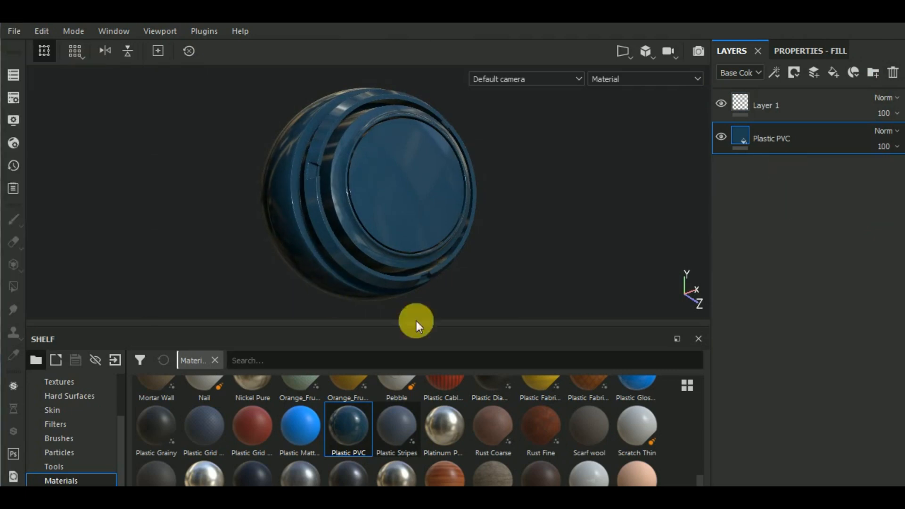
left_click(422, 295)
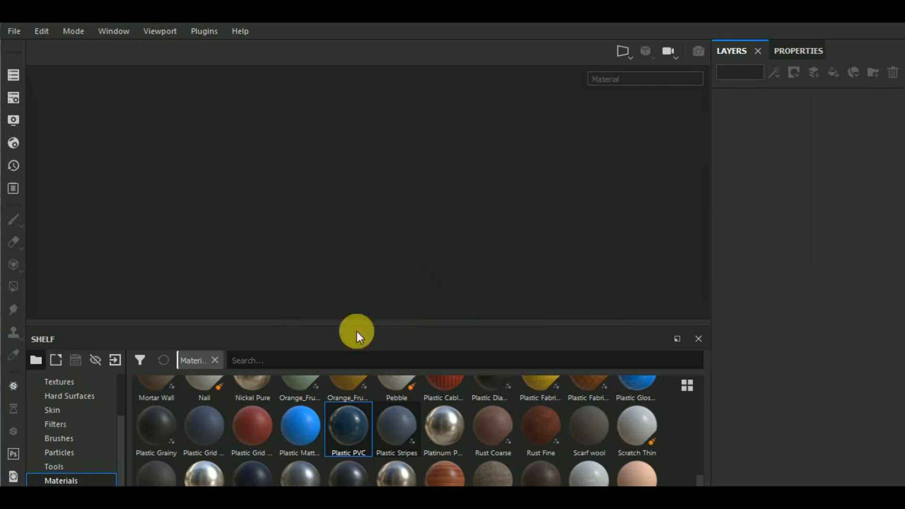
left_click(200, 168)
left_click(372, 338)
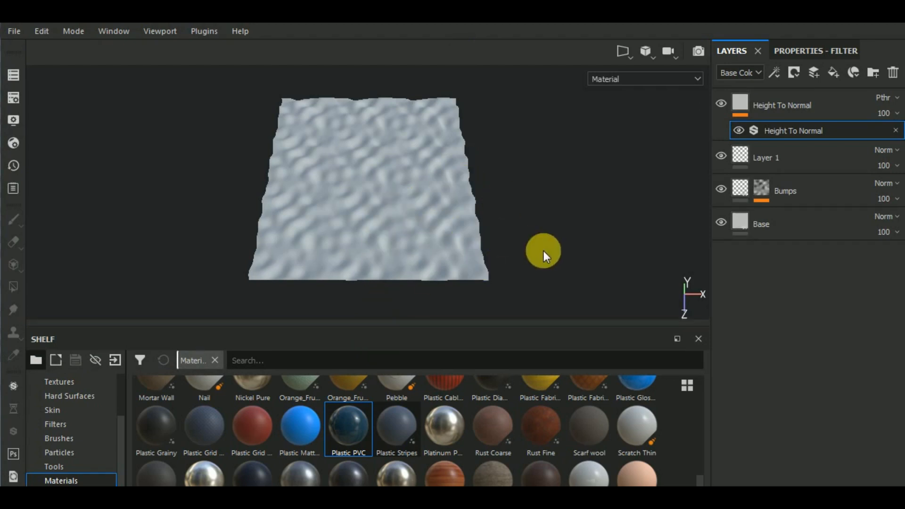
Step: Hide the Height To Normal, Layer 1 and Bumps layers of the tiling plane
left_click_drag(544, 251, 616, 243)
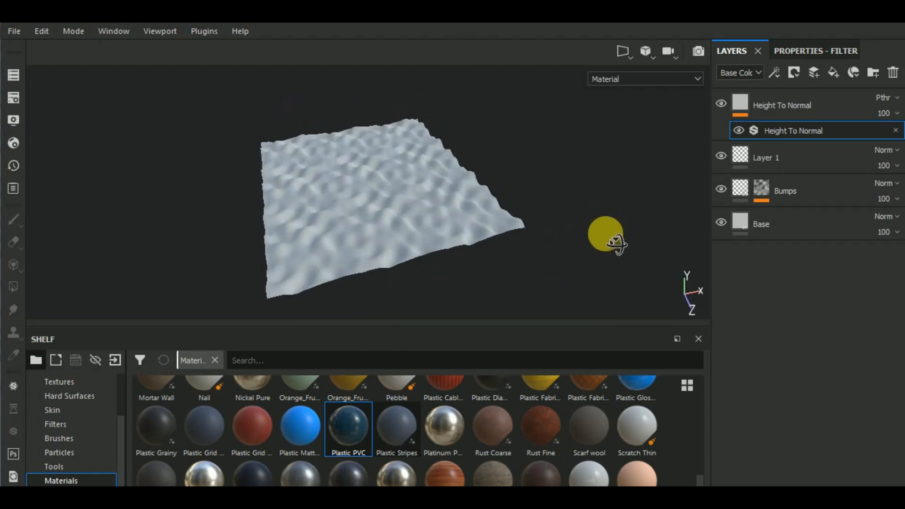
left_click(721, 104)
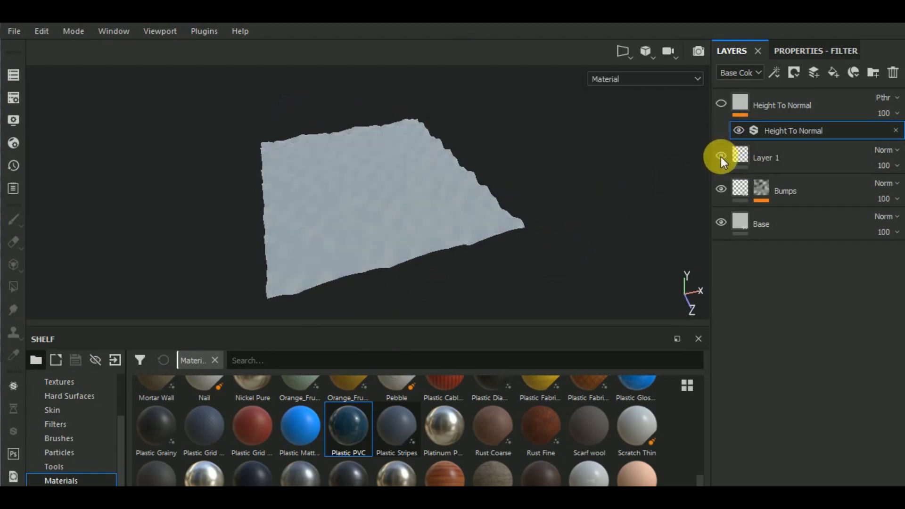
left_click(720, 189)
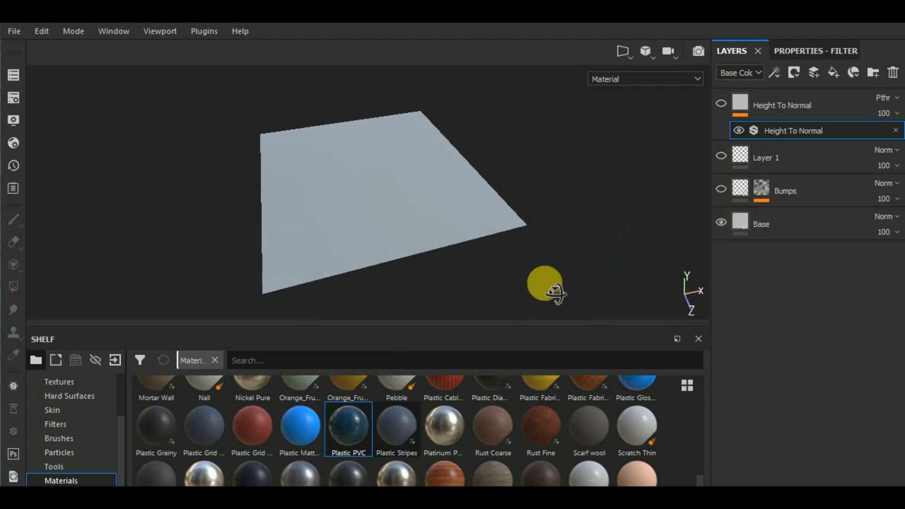
left_click_drag(550, 283, 499, 289)
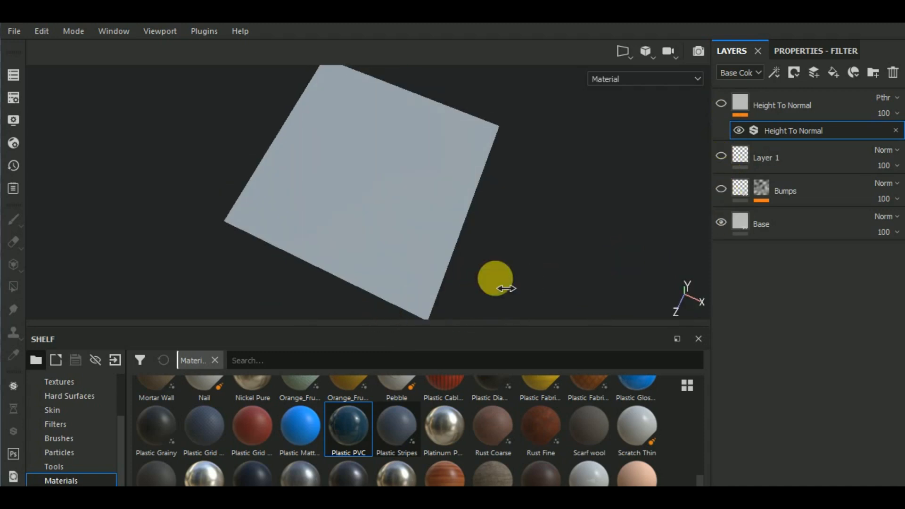
Step: Add the Plastic PVC material below the Base layer, hide Base and inspect the plane under rotated lighting
left_click_drag(370, 424, 780, 311)
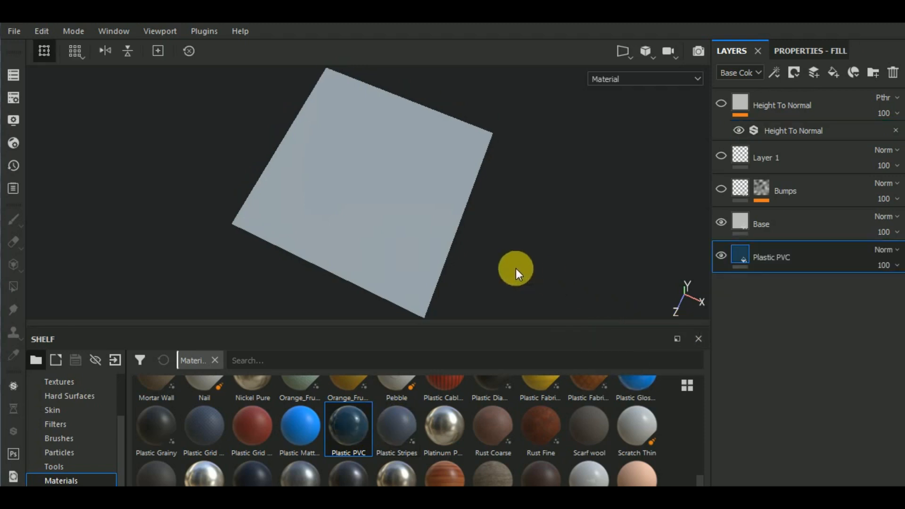
left_click_drag(523, 288, 660, 256)
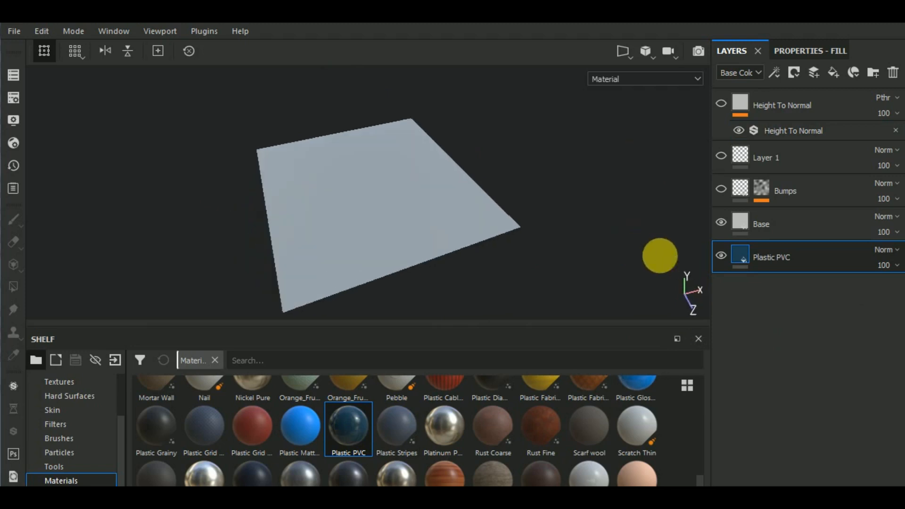
left_click(723, 224)
left_click_drag(546, 269, 515, 299, "alt")
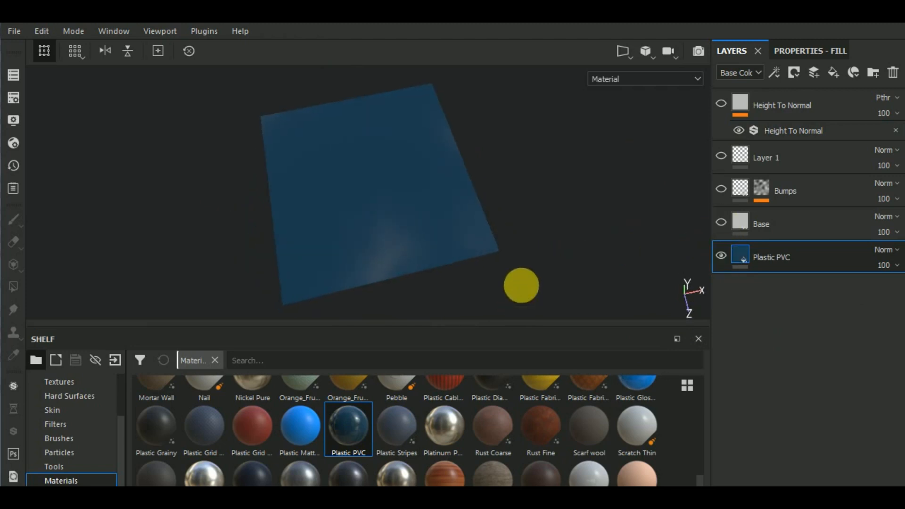
right_click_drag(521, 285, 647, 251, "shift")
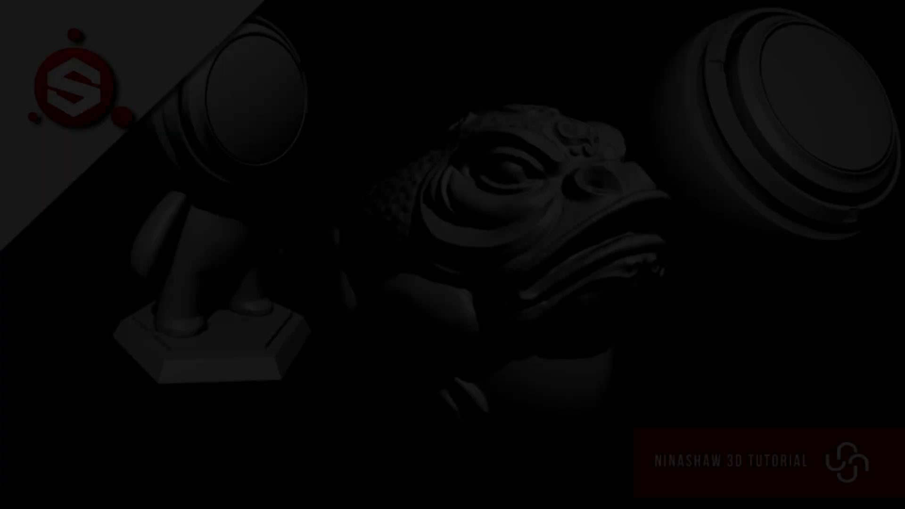